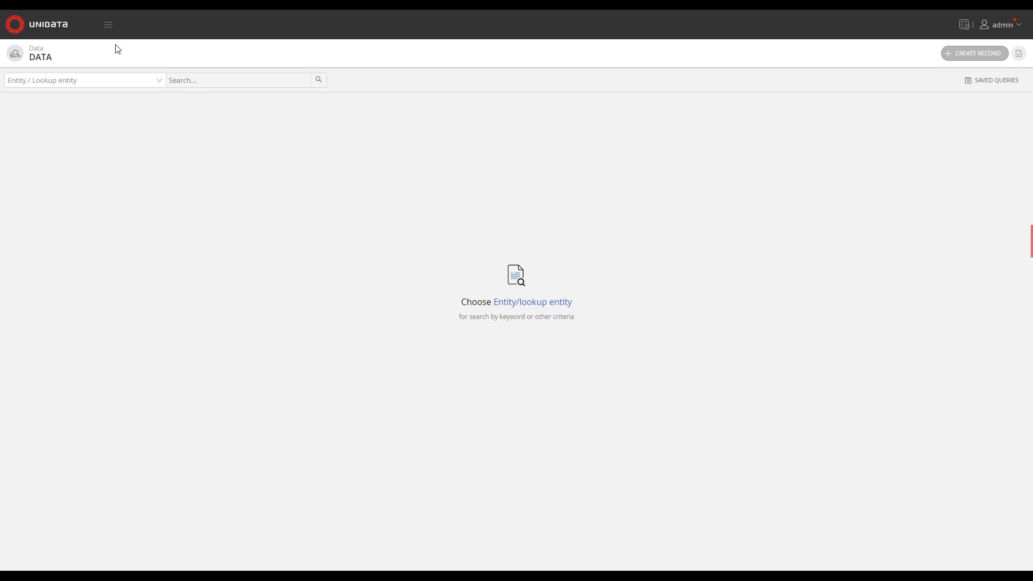
Open the data model administration and switch to draft mode, creating a new draft
{"action": "left_click", "coordinate": [102, 28]}
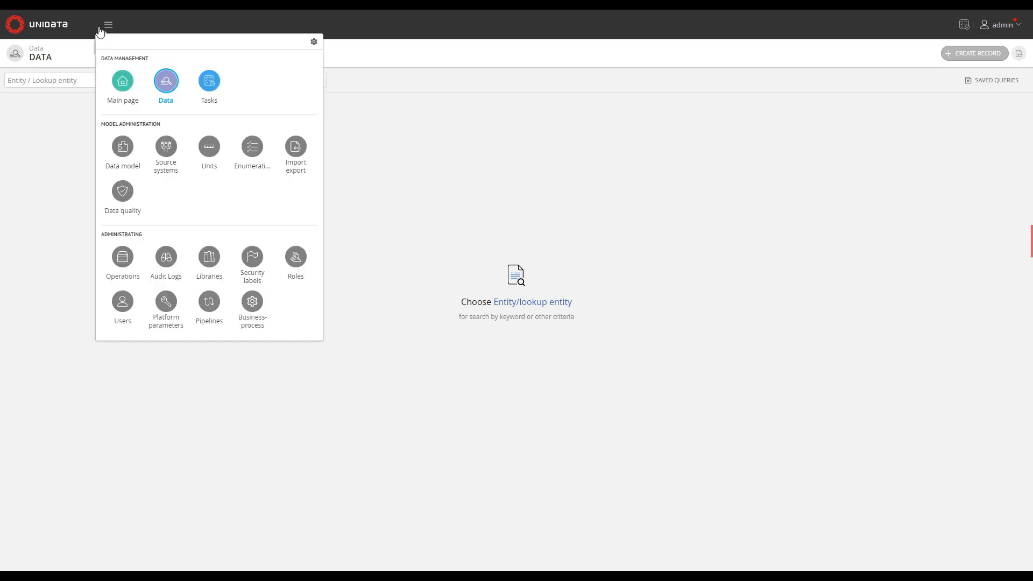
{"action": "left_click", "coordinate": [121, 159]}
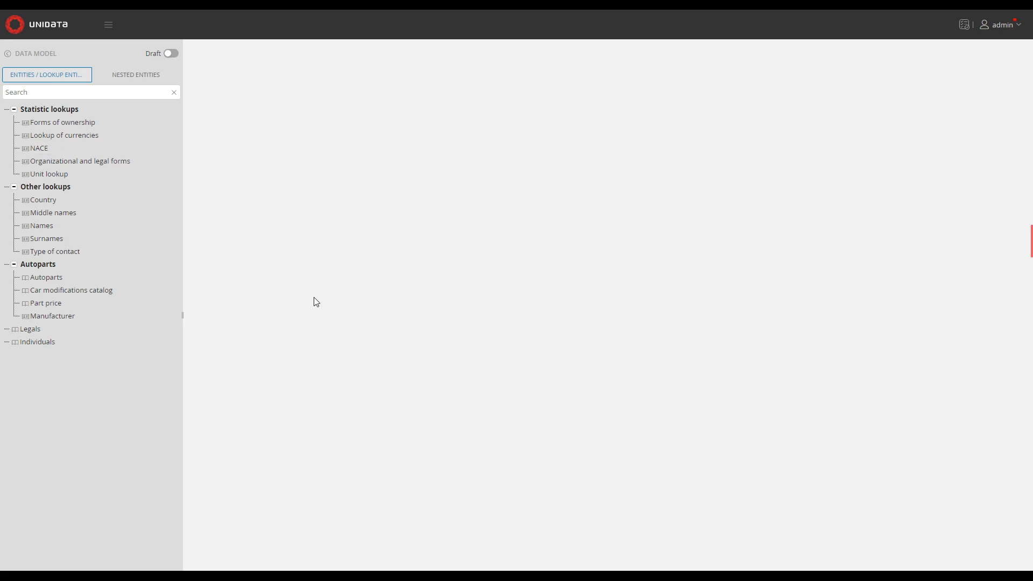
{"action": "left_click", "coordinate": [171, 55]}
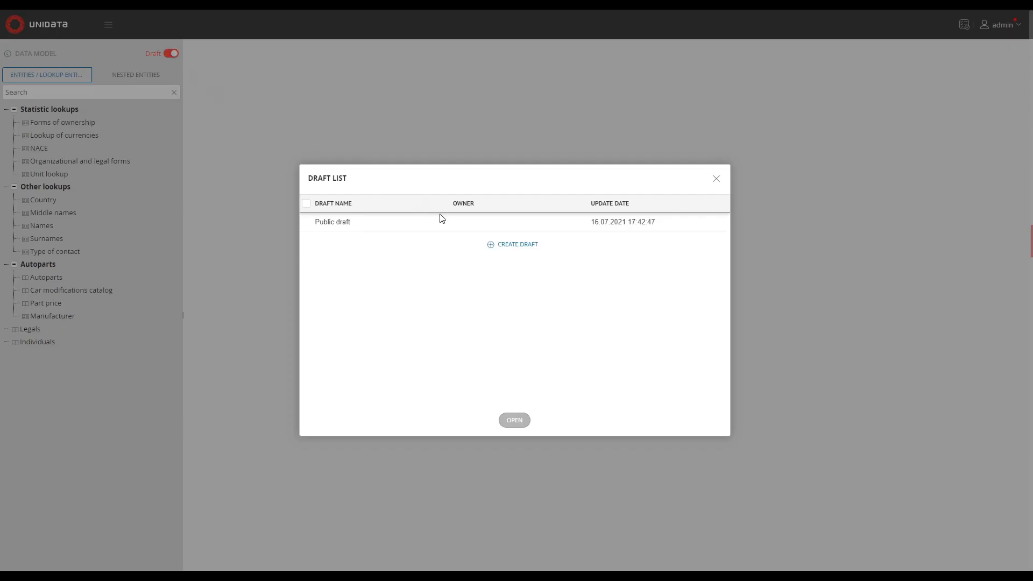
{"action": "left_click", "coordinate": [491, 245]}
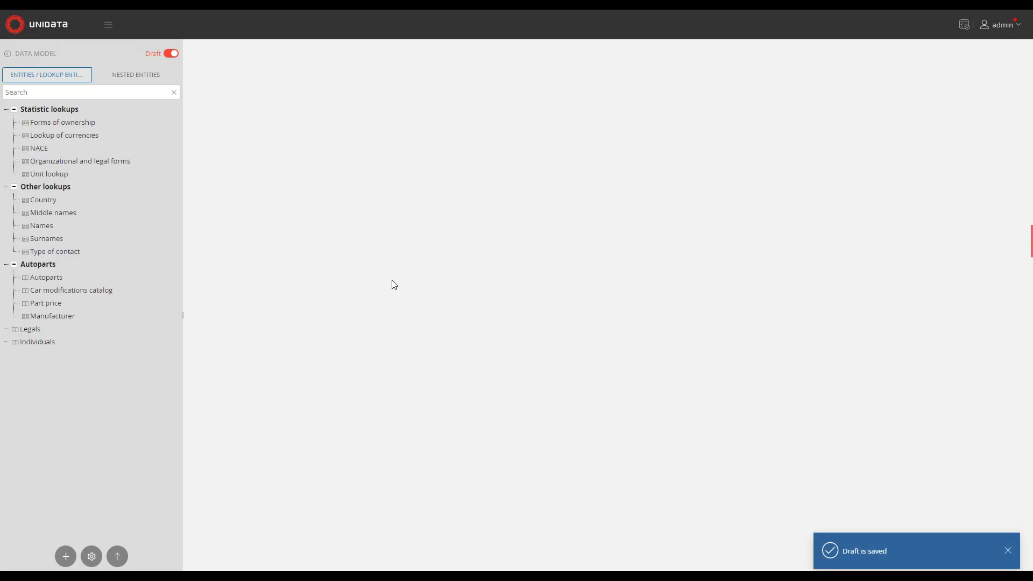
Create a new entity named electronicParts
{"action": "left_click", "coordinate": [66, 556]}
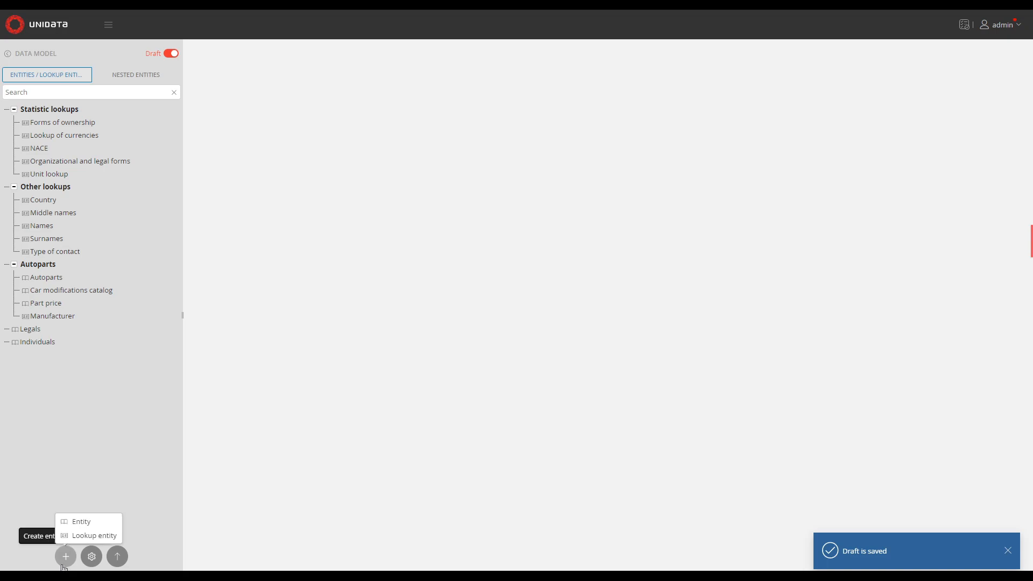
{"action": "left_click", "coordinate": [104, 529]}
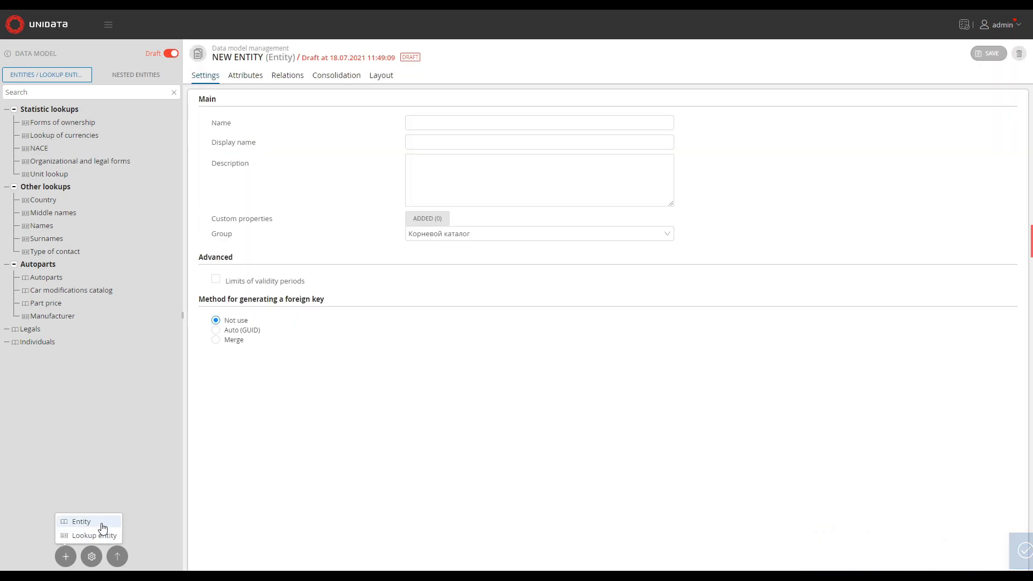
{"action": "left_click", "coordinate": [438, 127]}
{"action": "type", "text": "electronicParts"}
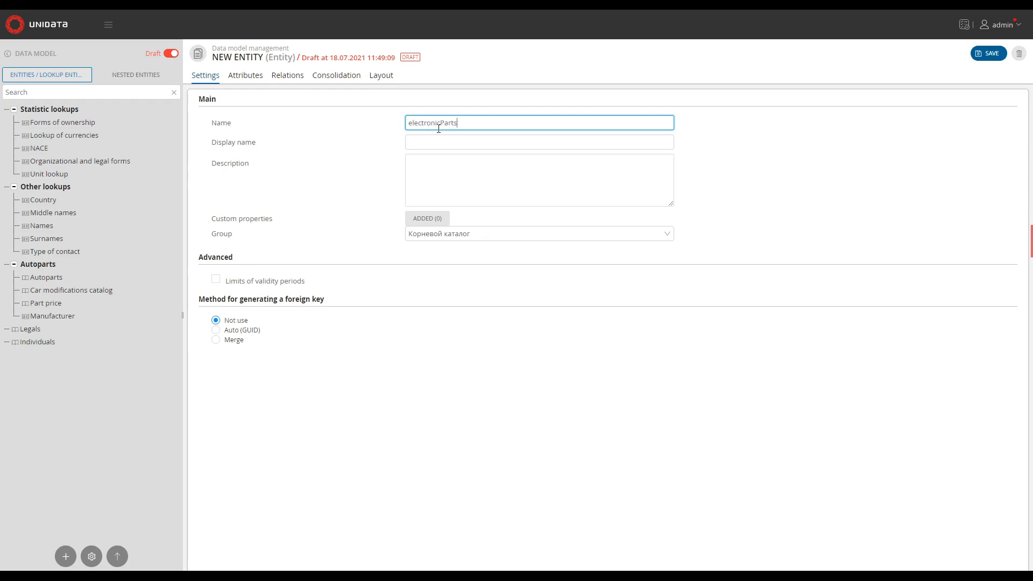
{"action": "key", "text": "Tab"}
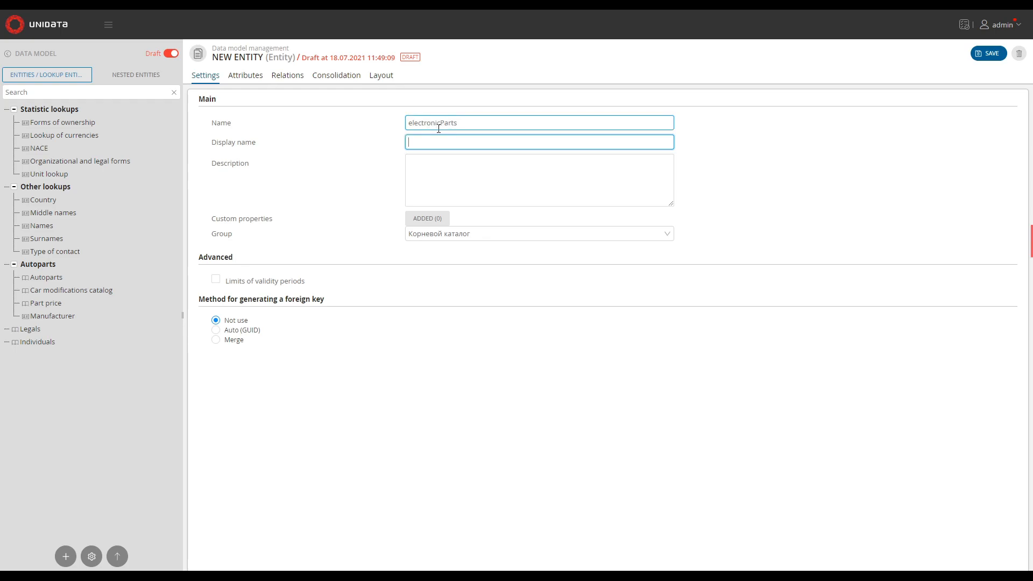
Give the entity the display name Electronics parts and the description Information about purchased components
{"action": "type", "text": "Electronics parts"}
{"action": "key", "text": "Tab"}
{"action": "type", "text": "Information about purchased components"}
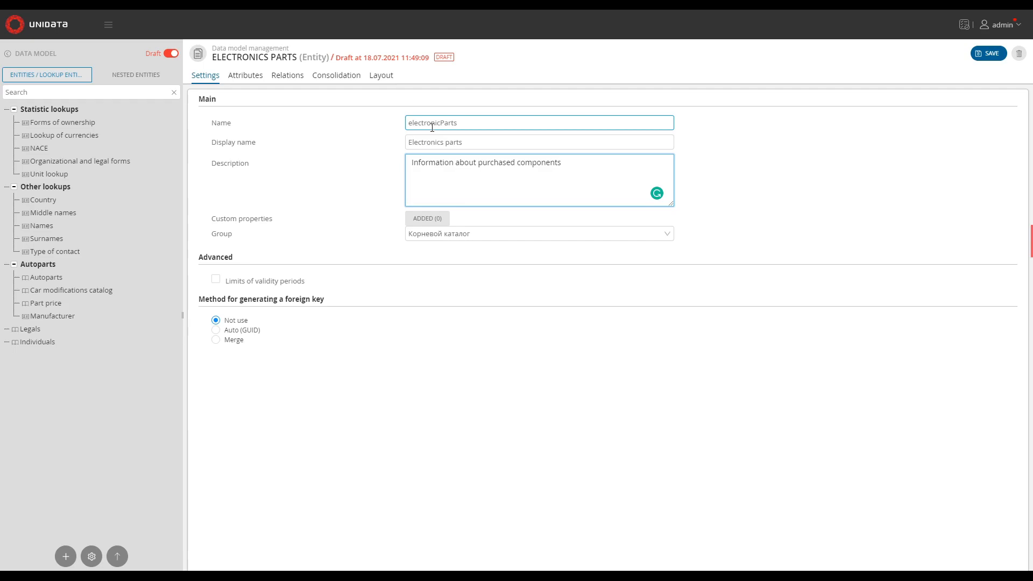
Add a simple attribute to the entity named partName with display name Name
{"action": "left_click", "coordinate": [240, 80]}
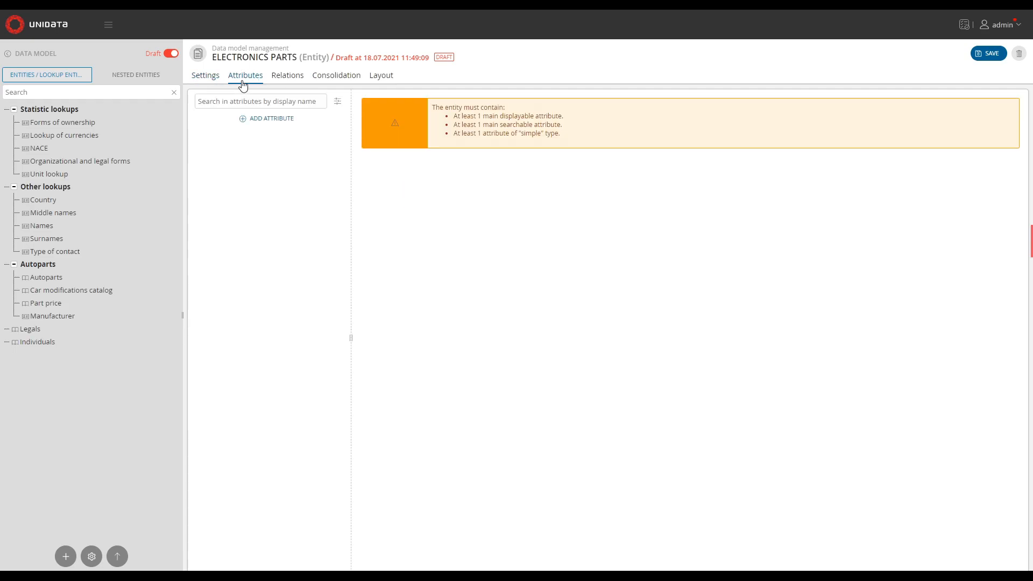
{"action": "left_click", "coordinate": [266, 117]}
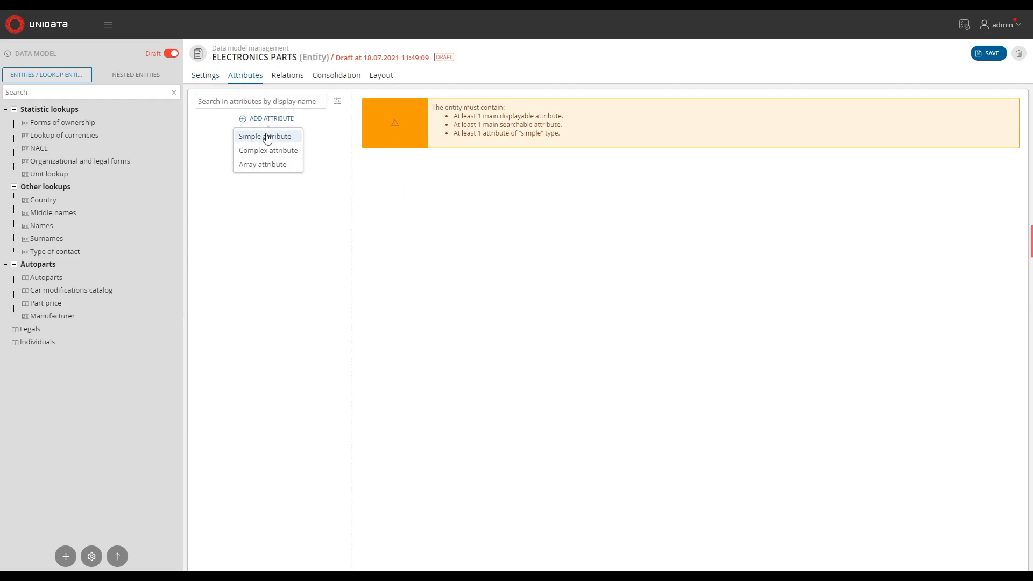
{"action": "left_click", "coordinate": [267, 137]}
{"action": "left_click", "coordinate": [584, 144]}
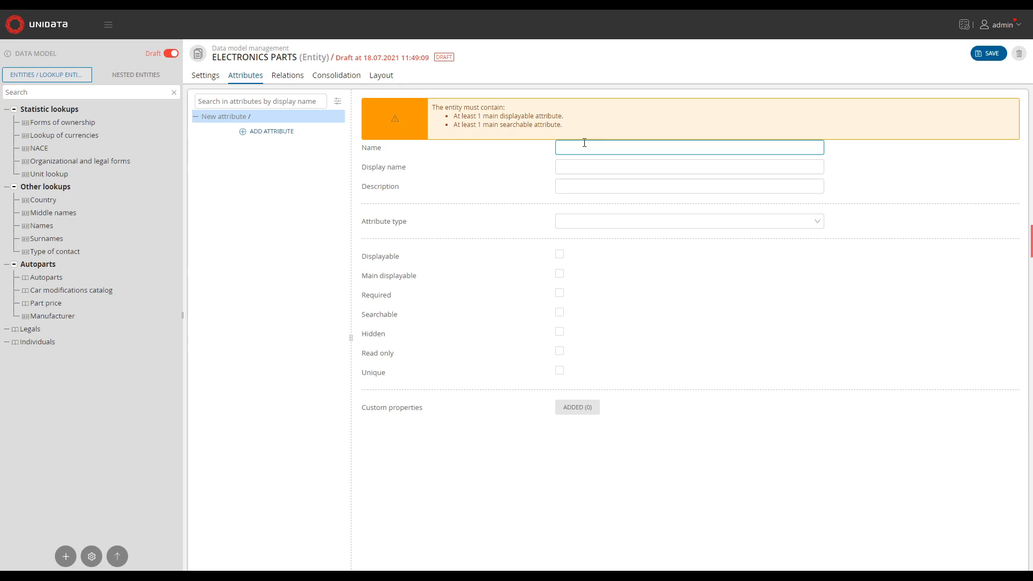
{"action": "type", "text": "partName"}
{"action": "key", "text": "Tab"}
{"action": "type", "text": "Name"}
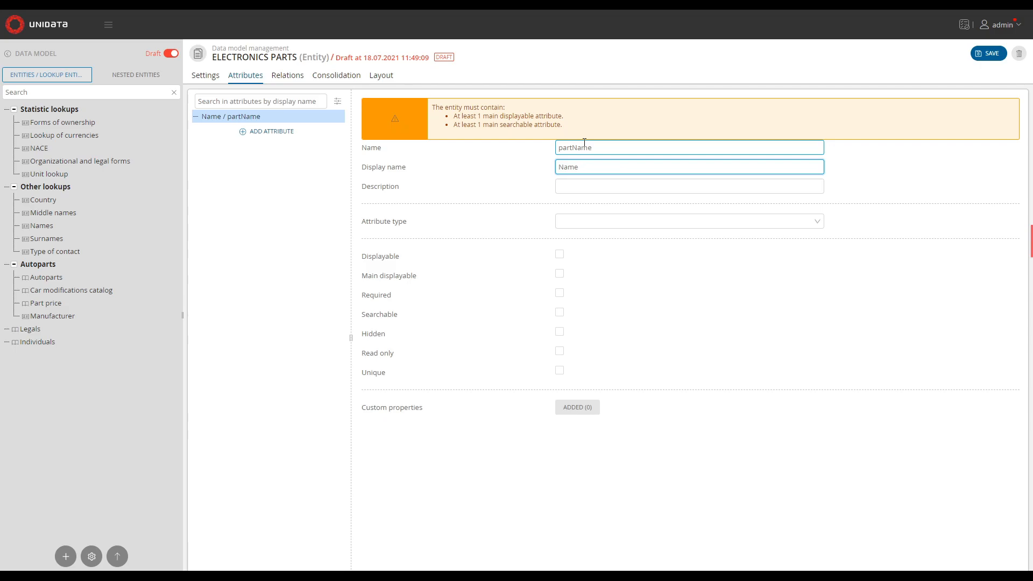
Set the partName attribute to a simple String type with morphological search enabled
{"action": "left_click", "coordinate": [595, 221]}
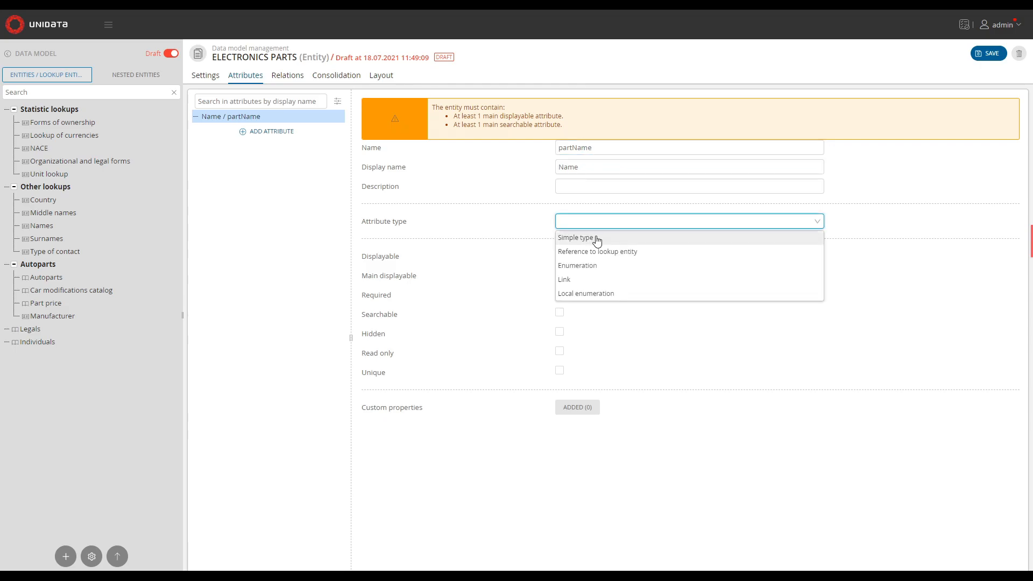
{"action": "left_click", "coordinate": [596, 239]}
{"action": "left_click", "coordinate": [596, 239]}
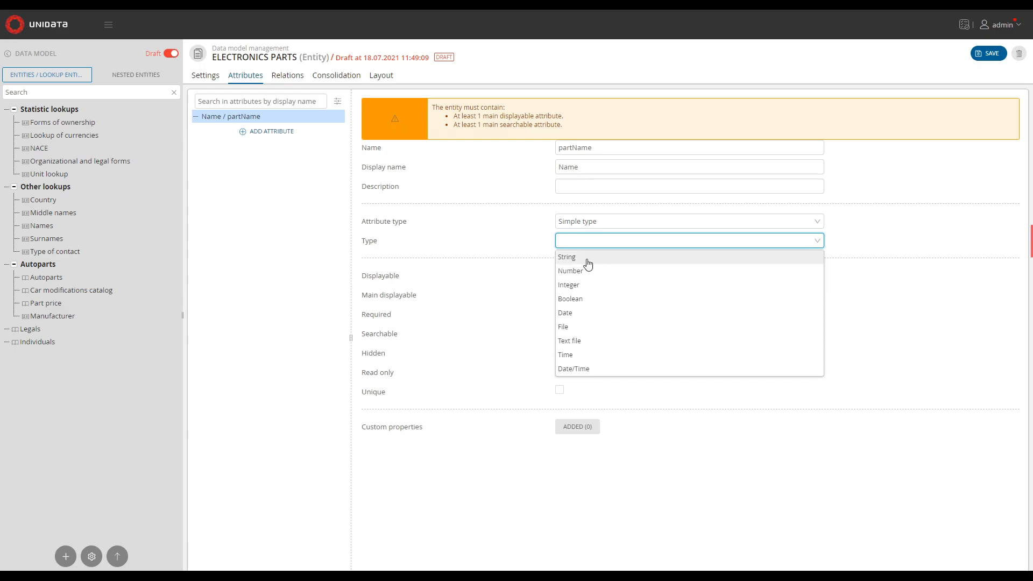
{"action": "left_click", "coordinate": [588, 260]}
{"action": "left_click", "coordinate": [559, 258]}
Make partName displayable, main displayable and searchable, and save the entity
{"action": "left_click", "coordinate": [561, 318]}
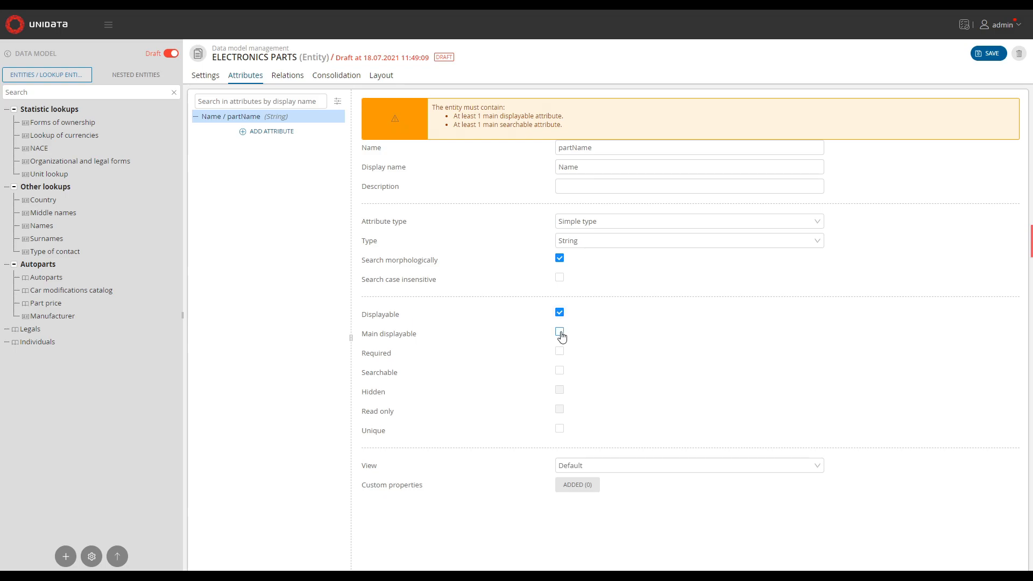
{"action": "left_click", "coordinate": [560, 334]}
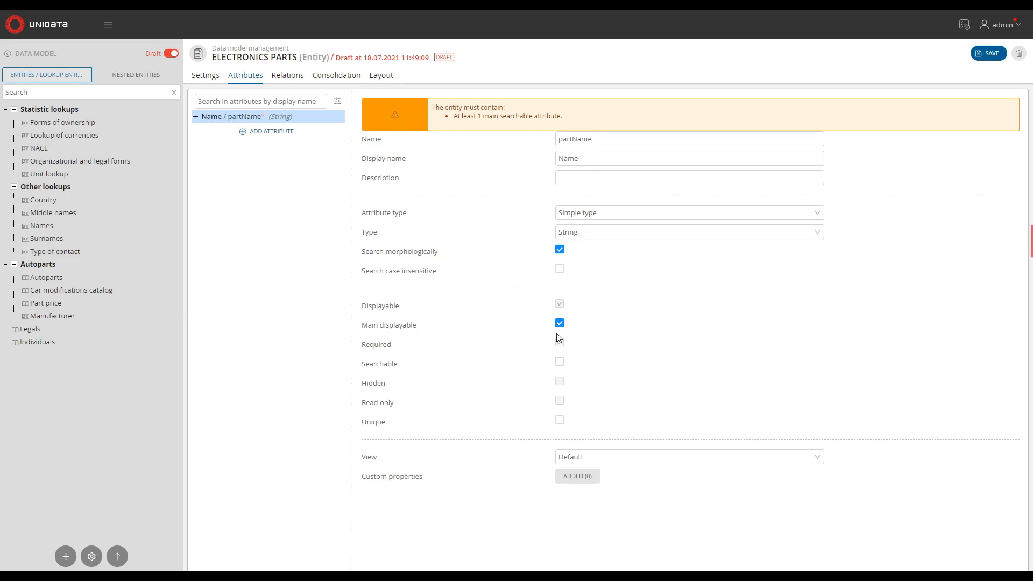
{"action": "left_click", "coordinate": [560, 362]}
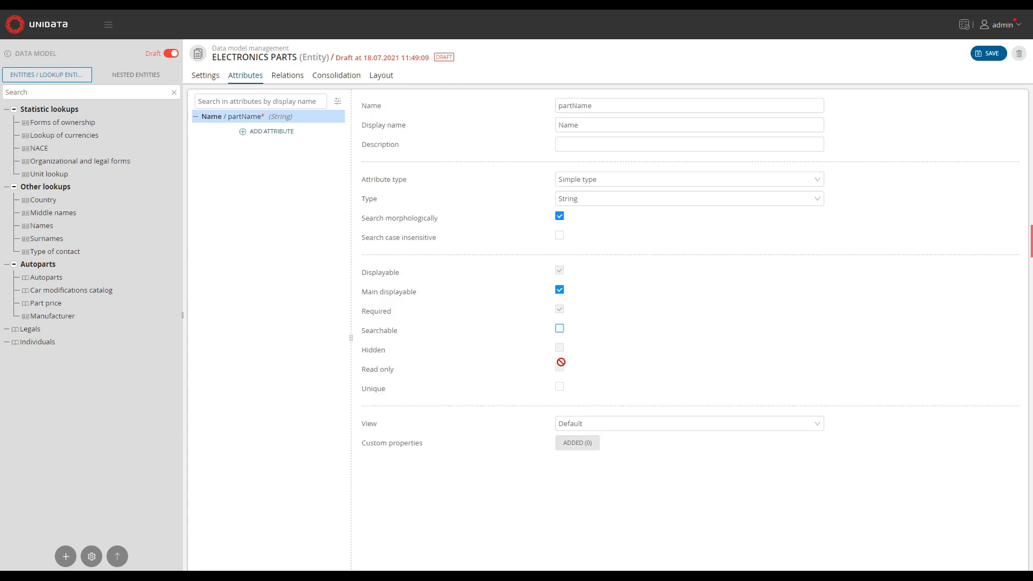
{"action": "left_click", "coordinate": [986, 54]}
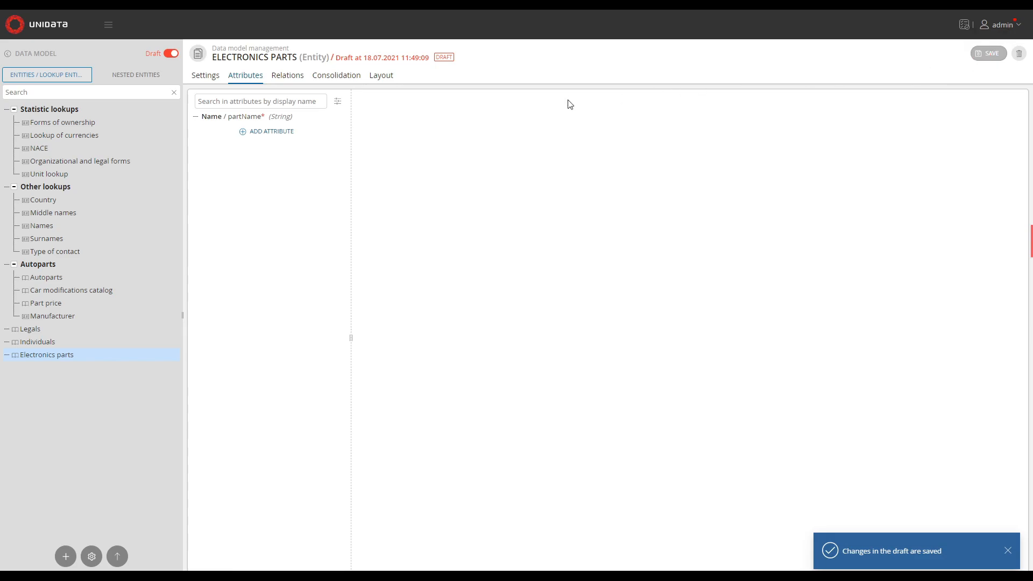
Add a second simple attribute named packaging with display name Packaging
{"action": "left_click", "coordinate": [280, 134]}
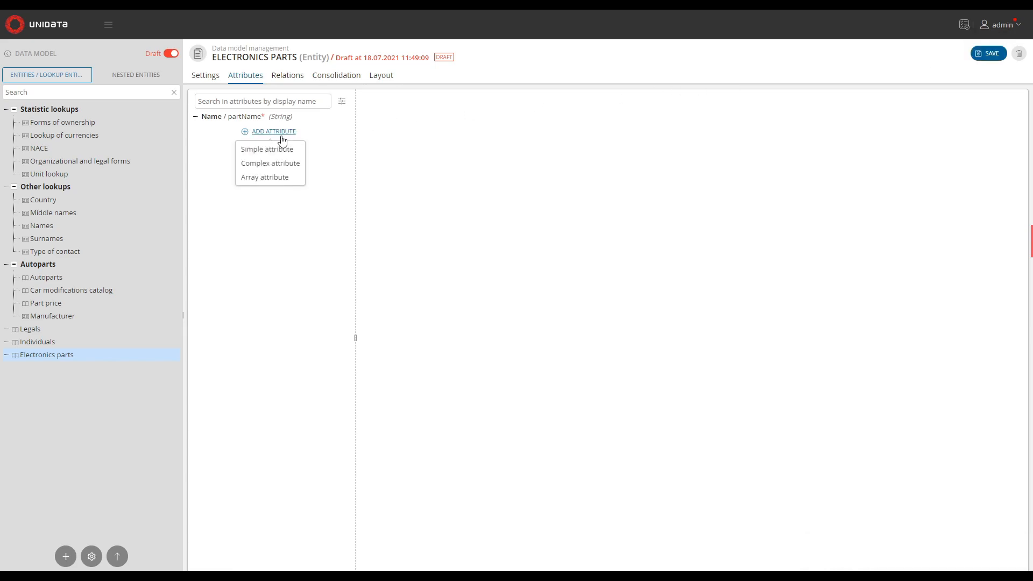
{"action": "left_click", "coordinate": [282, 149]}
{"action": "left_click", "coordinate": [576, 106]}
{"action": "type", "text": "packaging"}
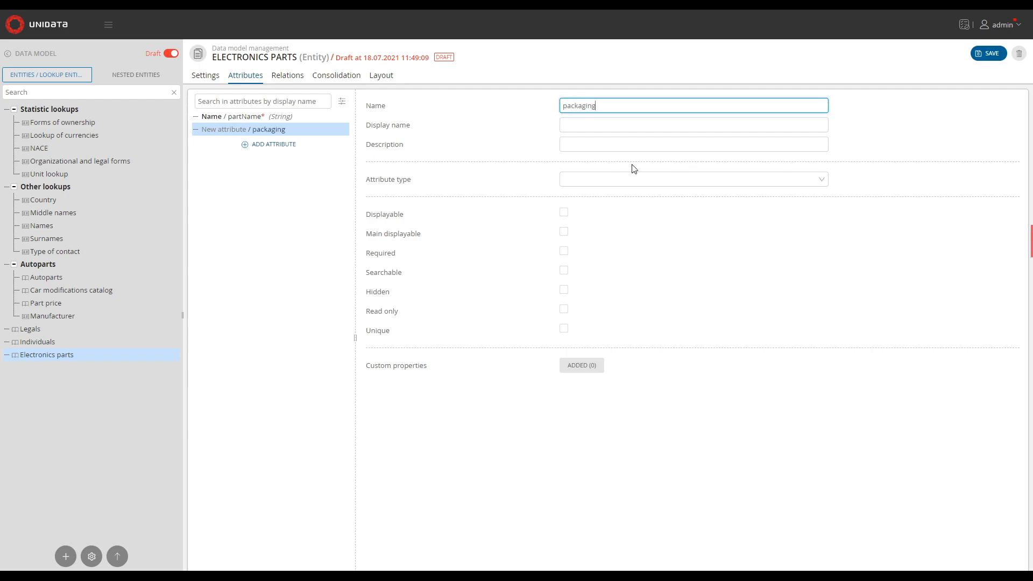
{"action": "key", "text": "Tab"}
{"action": "type", "text": "Packaging"}
Make packaging a local enumeration and add the value Box 20 pcs
{"action": "left_click", "coordinate": [613, 177]}
{"action": "left_click", "coordinate": [604, 251]}
{"action": "type", "text": "Box 20 pcs"}
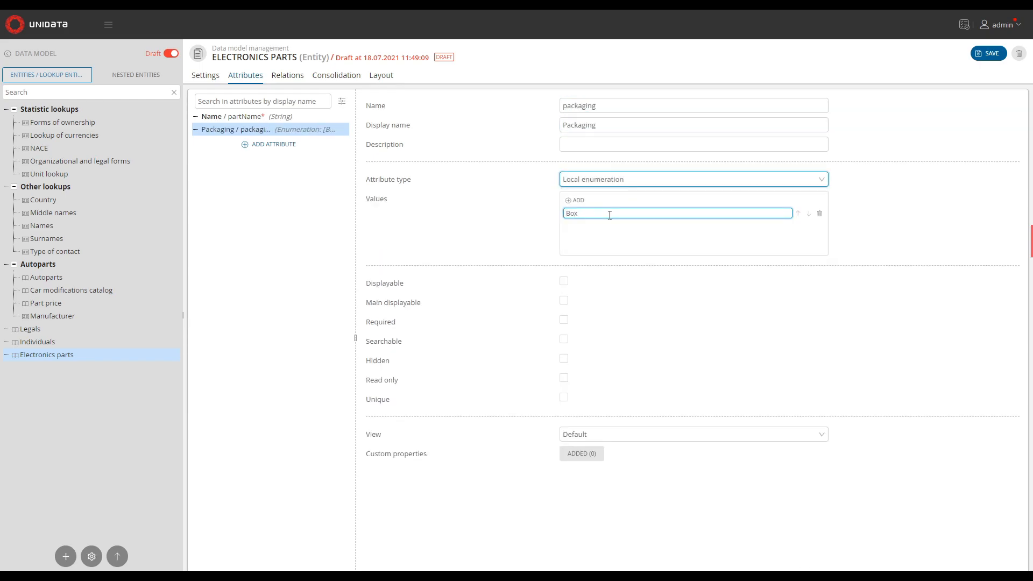
Add the enumeration values Box 100 pcs, Small pack and Big pack to packaging
{"action": "left_click", "coordinate": [576, 200]}
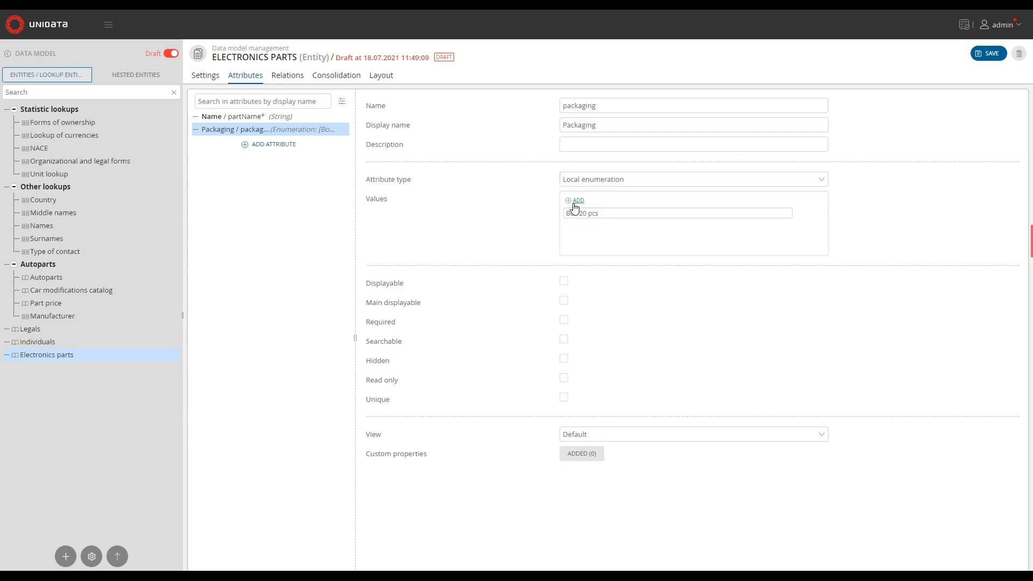
{"action": "type", "text": "Box 100"}
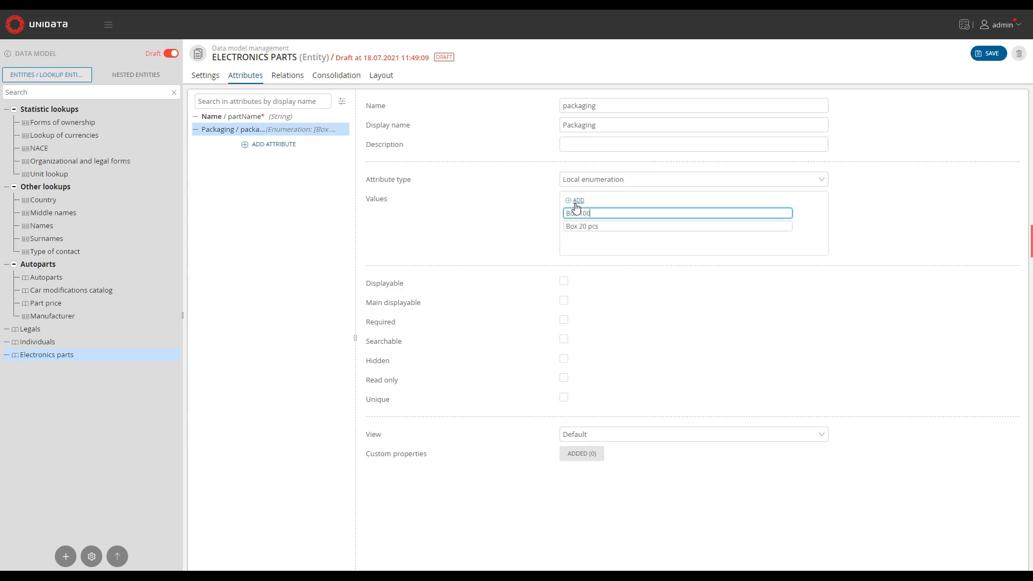
{"action": "type", "text": " pcs"}
{"action": "left_click", "coordinate": [575, 200]}
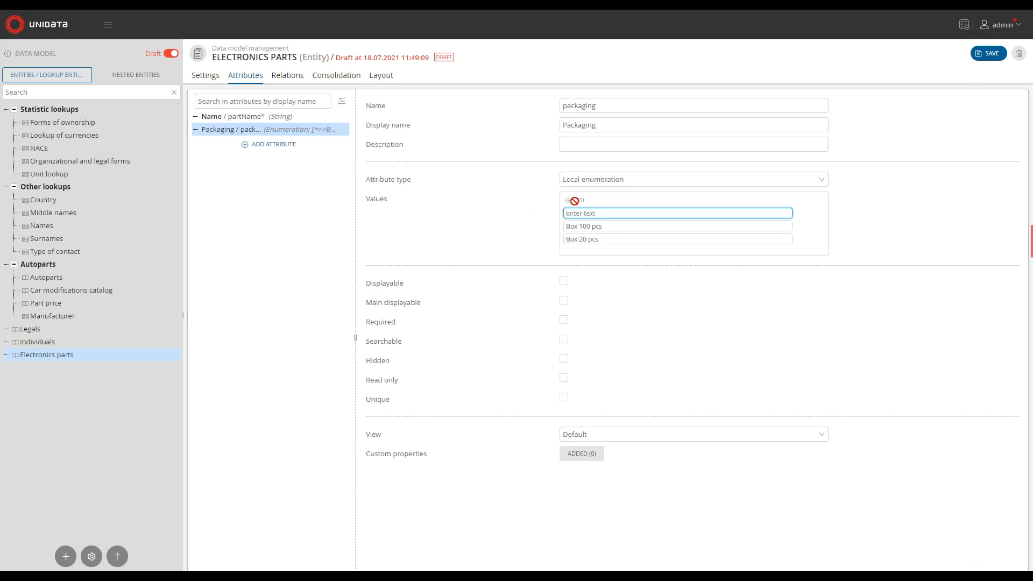
{"action": "type", "text": "Small pack"}
{"action": "left_click", "coordinate": [582, 205]}
{"action": "type", "text": "B"}
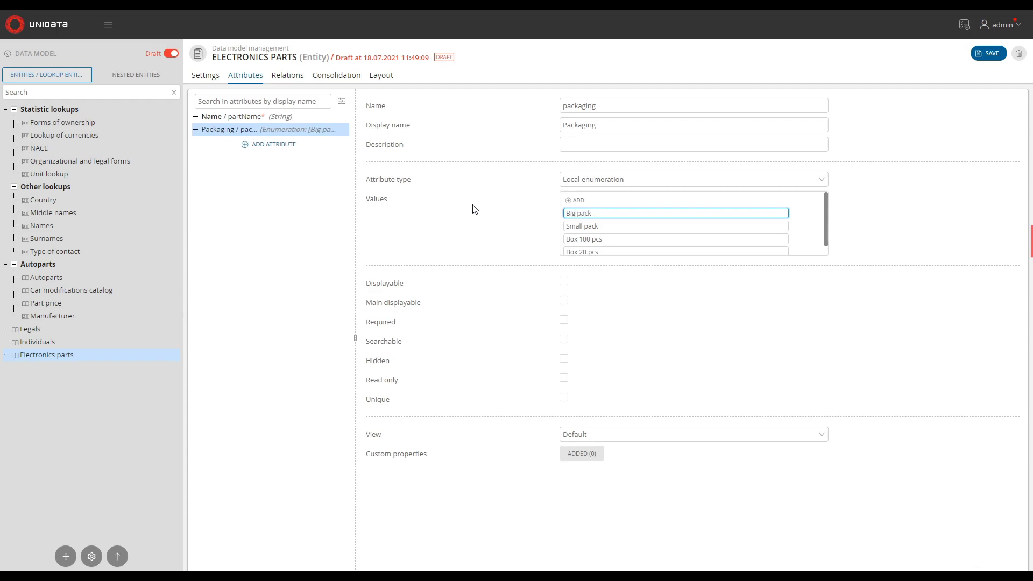
Make packaging displayable, required and searchable, and save the entity
{"action": "left_click", "coordinate": [568, 285]}
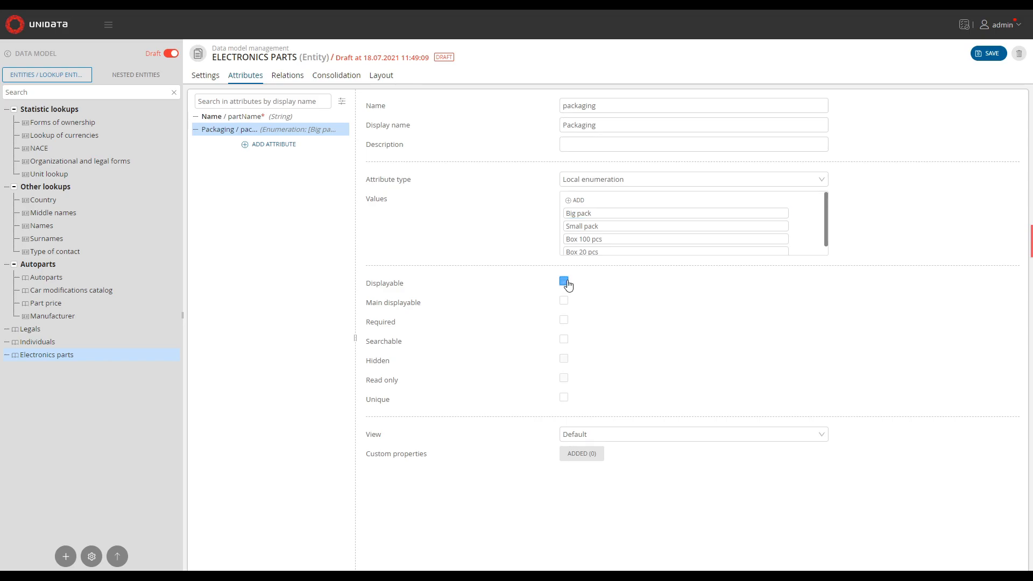
{"action": "left_click", "coordinate": [565, 322]}
{"action": "left_click", "coordinate": [564, 343]}
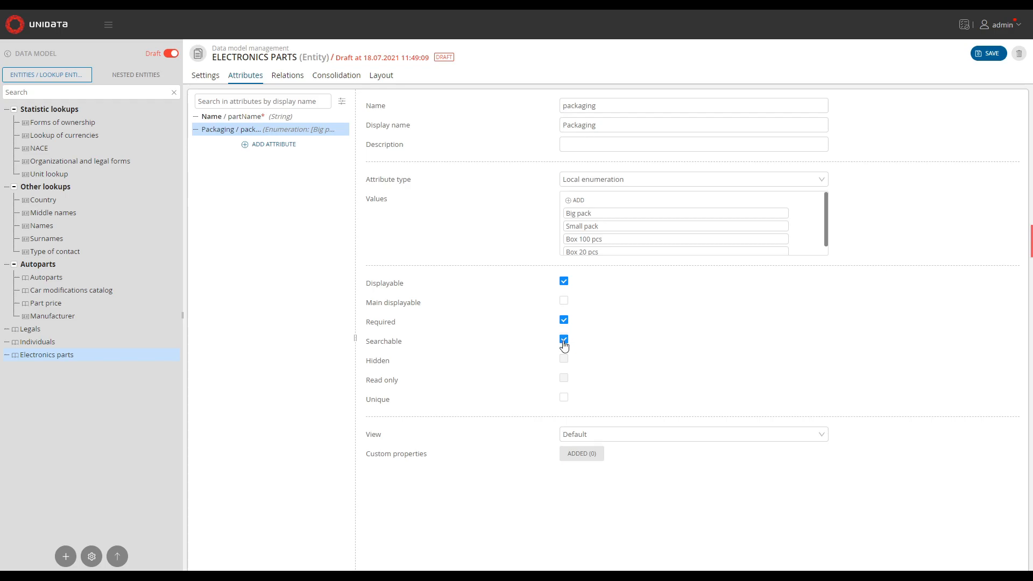
{"action": "left_click", "coordinate": [995, 56]}
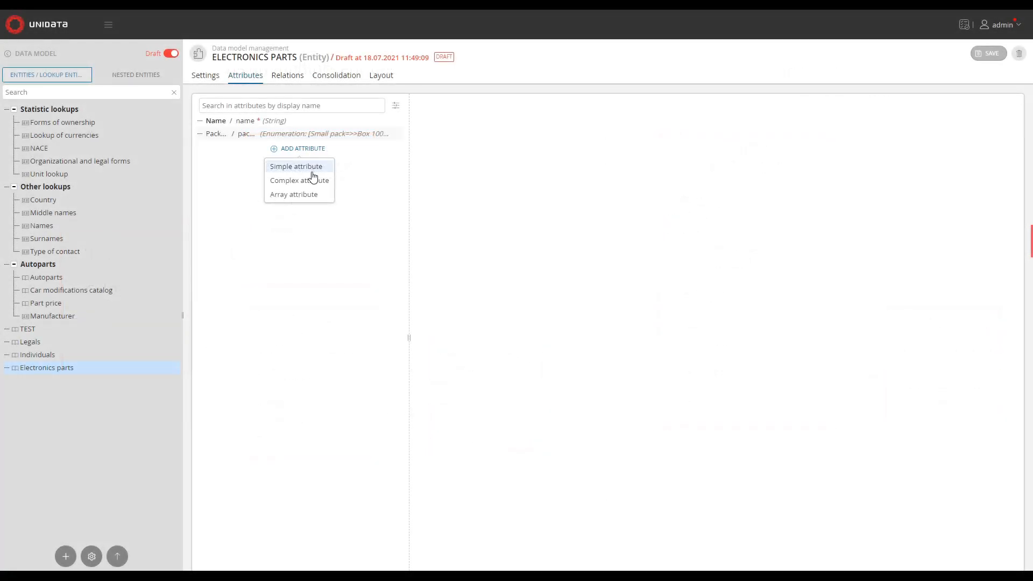
Create a nested entity named partProfile with display name Part profile and open its attributes
{"action": "left_click", "coordinate": [312, 176]}
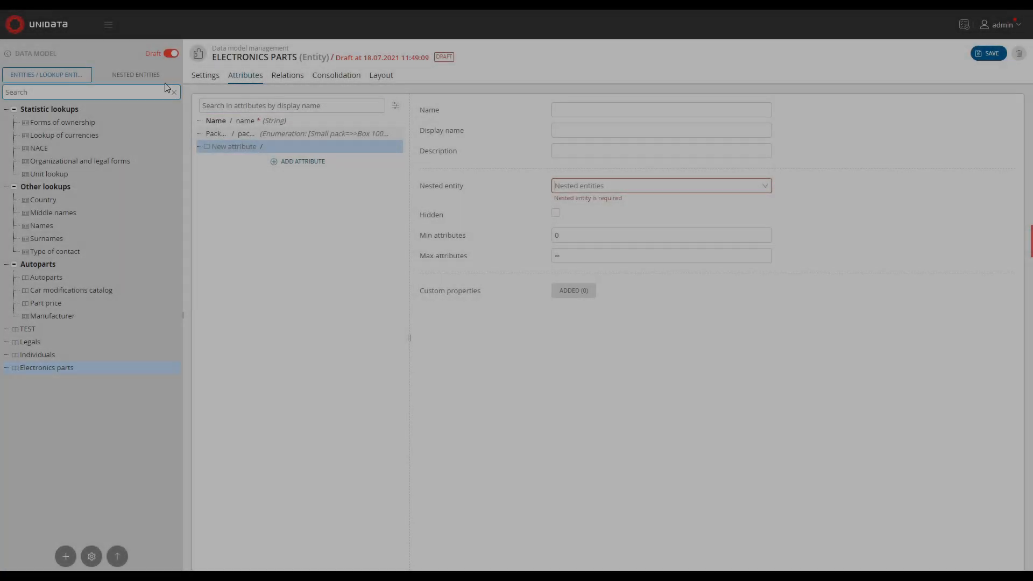
{"action": "left_click", "coordinate": [140, 76]}
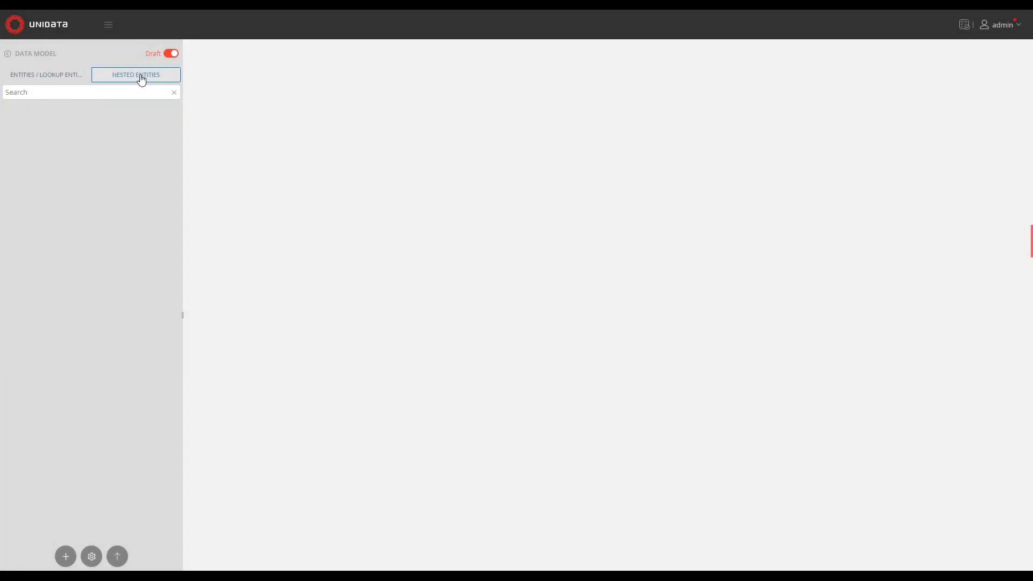
{"action": "left_click", "coordinate": [66, 557]}
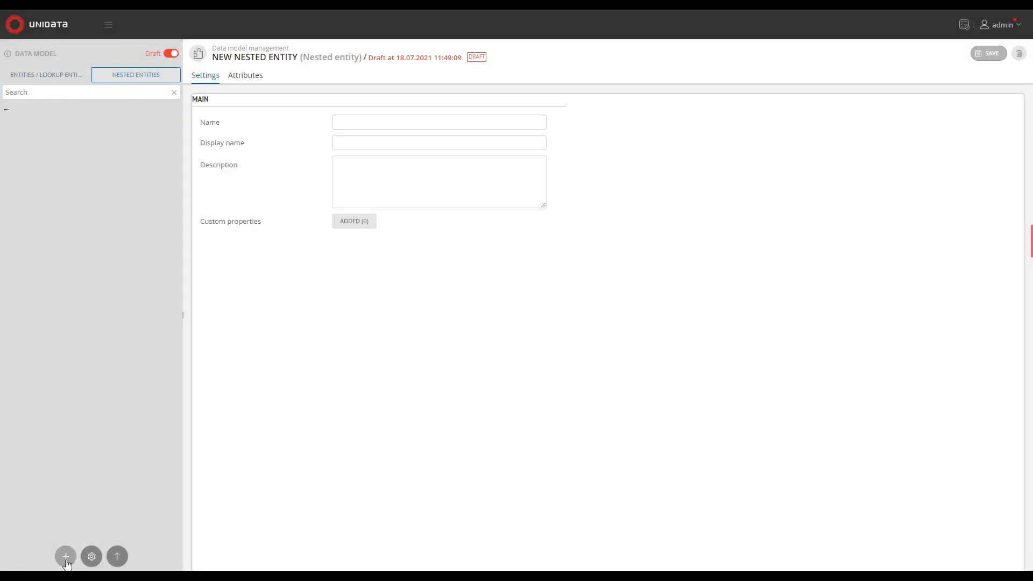
{"action": "left_click", "coordinate": [386, 123]}
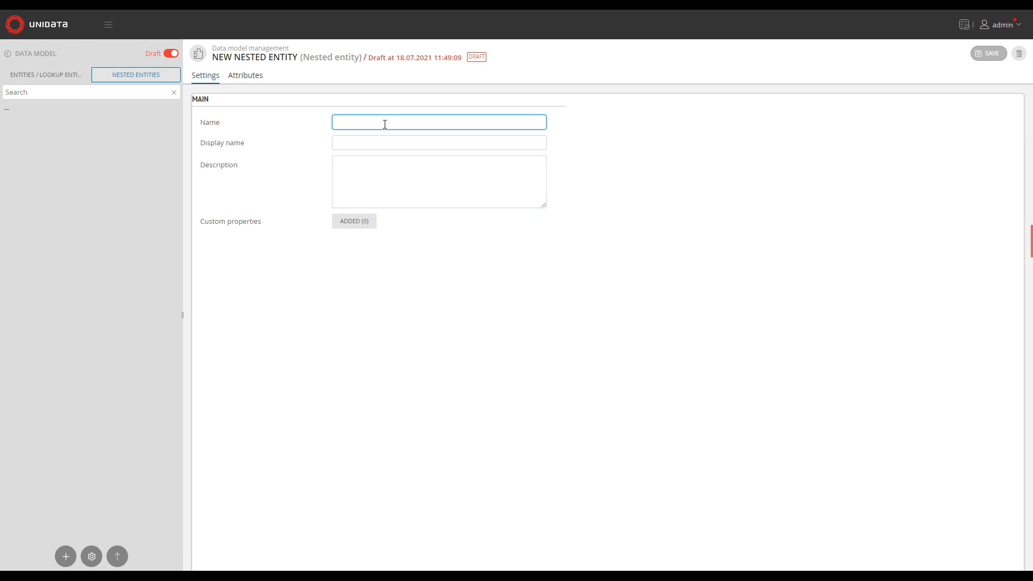
{"action": "type", "text": "partProfile"}
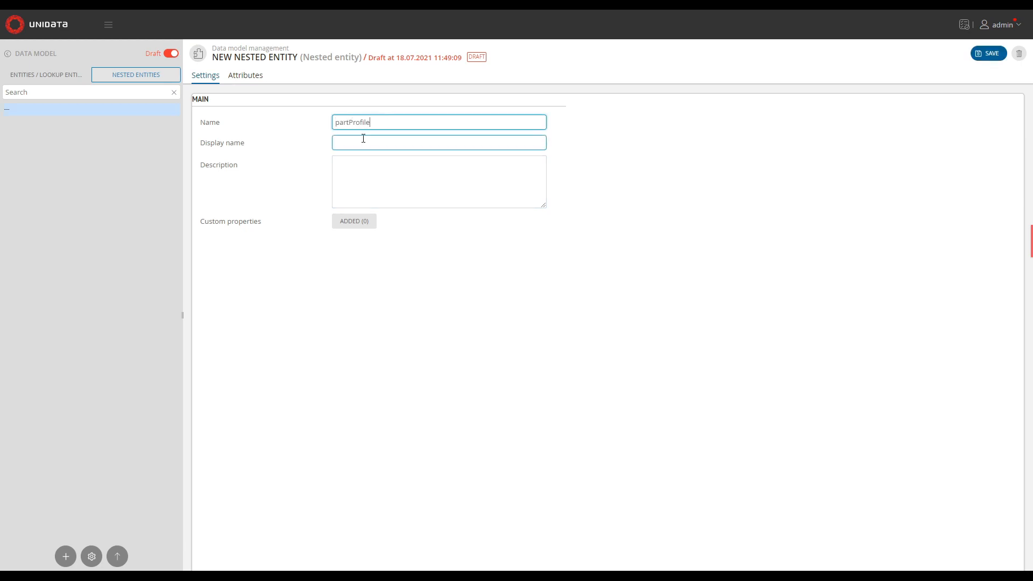
{"action": "left_click", "coordinate": [368, 142]}
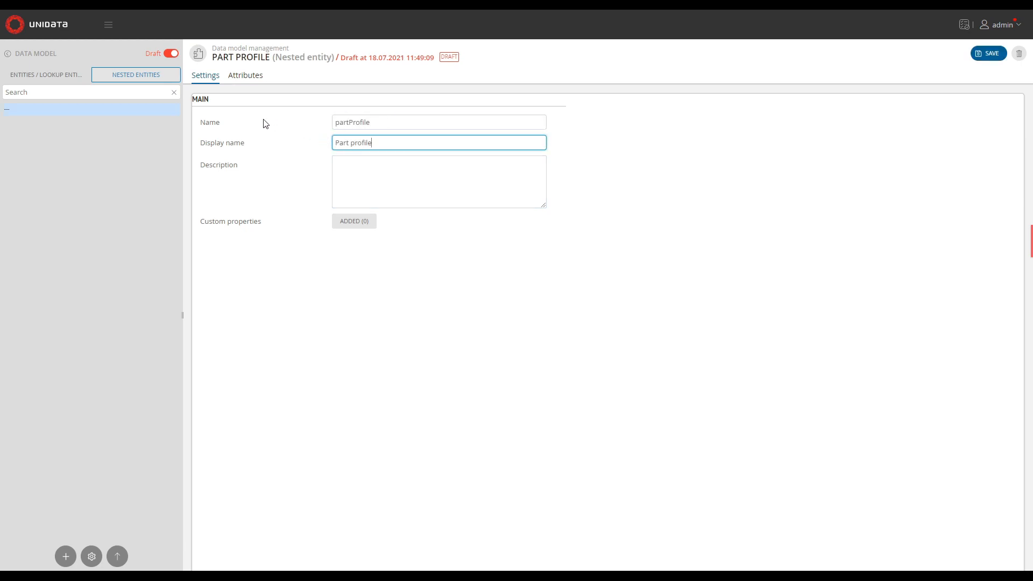
{"action": "left_click", "coordinate": [245, 75]}
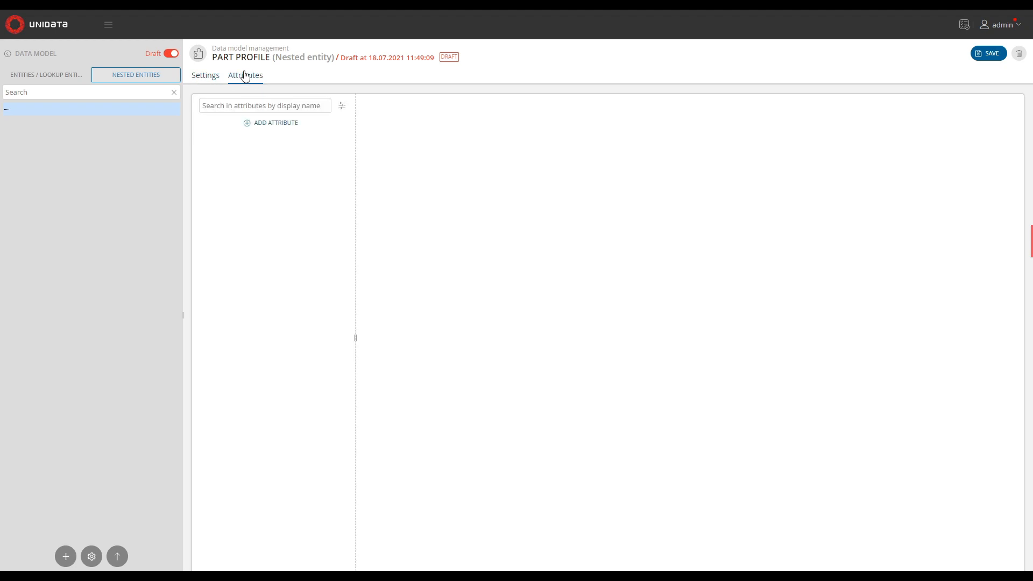
Add a simple-type attribute to partProfile named caterogy with display name Category
{"action": "left_click", "coordinate": [250, 127]}
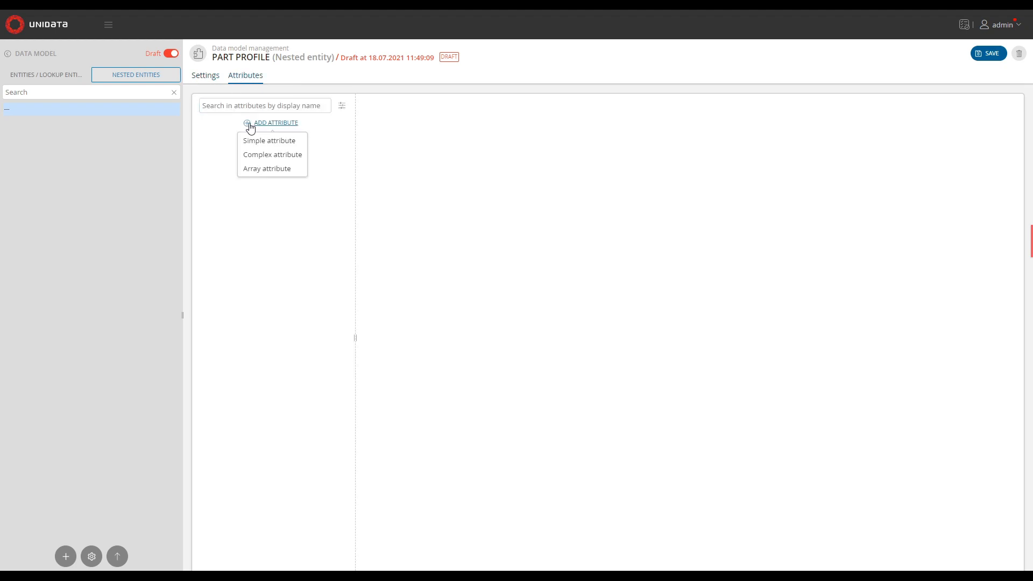
{"action": "left_click", "coordinate": [264, 142]}
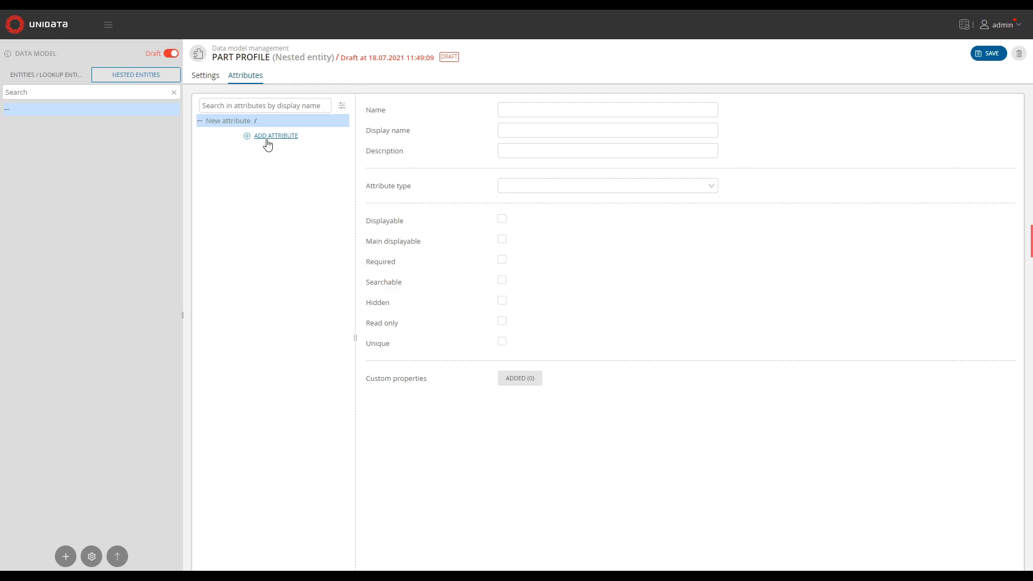
{"action": "left_click", "coordinate": [537, 110]}
{"action": "type", "text": "caterogy"}
{"action": "left_click", "coordinate": [597, 133]}
{"action": "type", "text": "Category"}
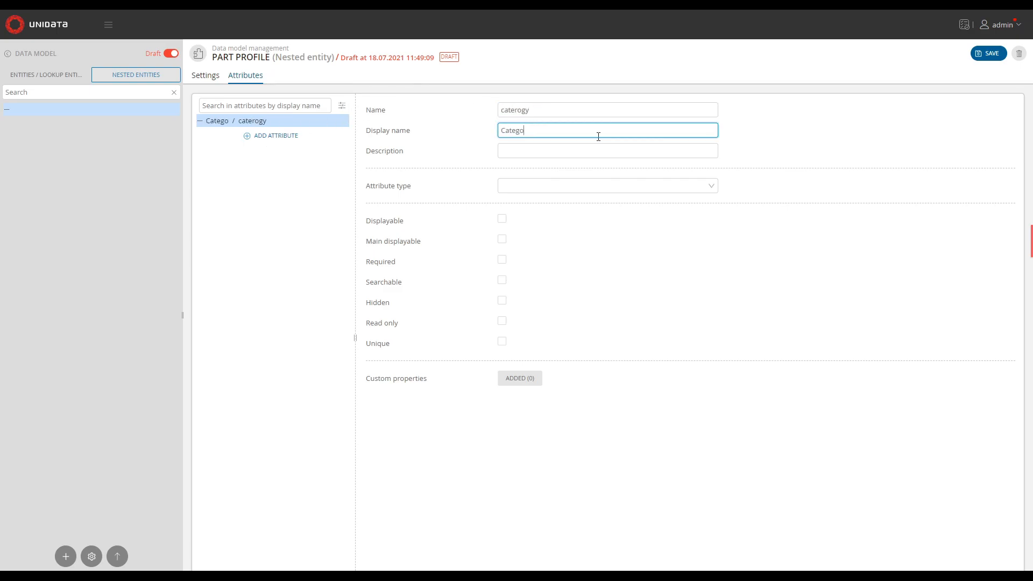
{"action": "left_click", "coordinate": [528, 186]}
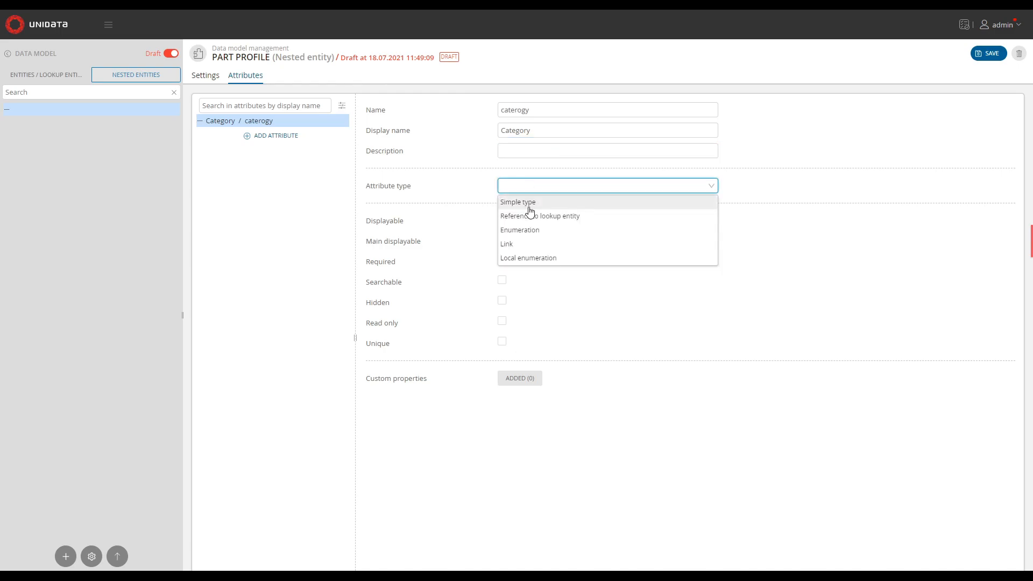
{"action": "left_click", "coordinate": [528, 201]}
{"action": "left_click", "coordinate": [529, 207]}
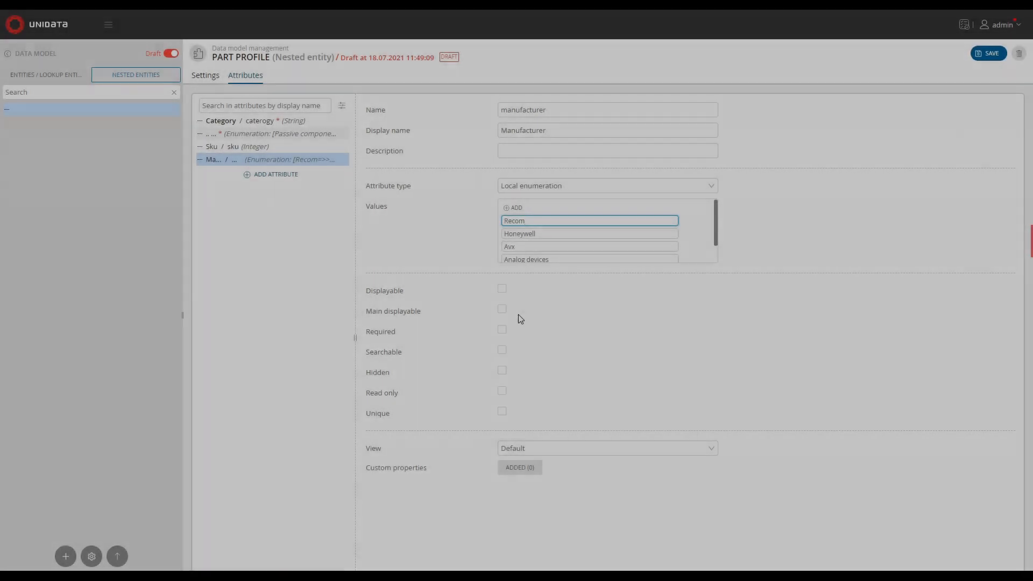
Make the manufacturer attribute searchable and save the partProfile nested entity
{"action": "left_click", "coordinate": [502, 350]}
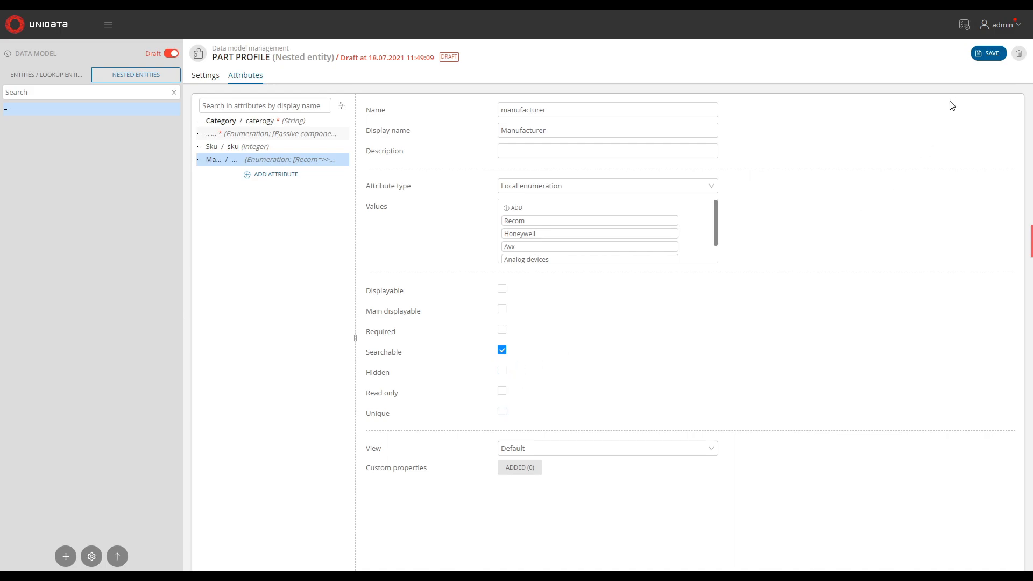
{"action": "left_click", "coordinate": [981, 56]}
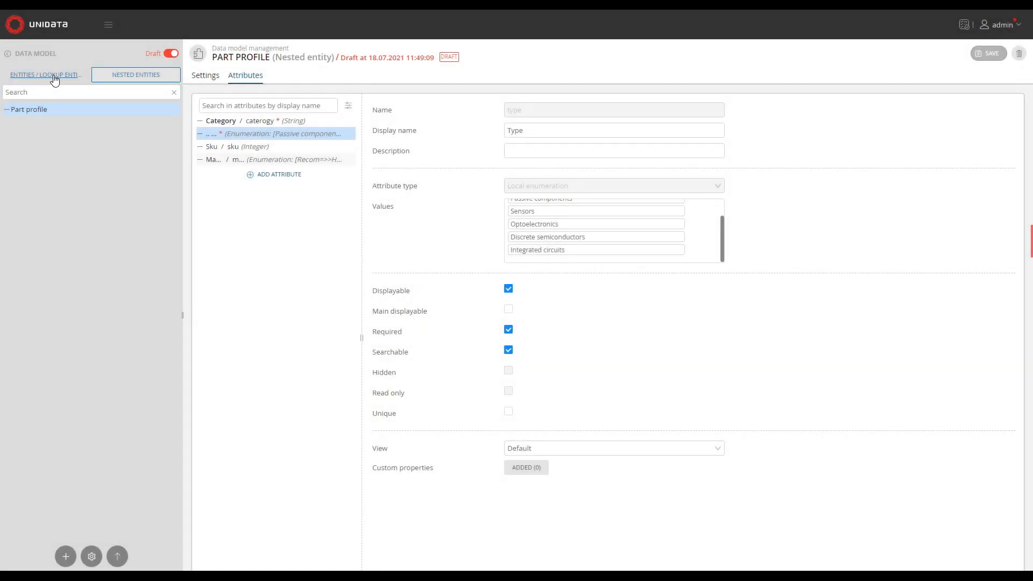
Open the Electronics parts entity and add a complex attribute based on the Part profile nested entity
{"action": "left_click", "coordinate": [54, 78]}
{"action": "left_click", "coordinate": [61, 368]}
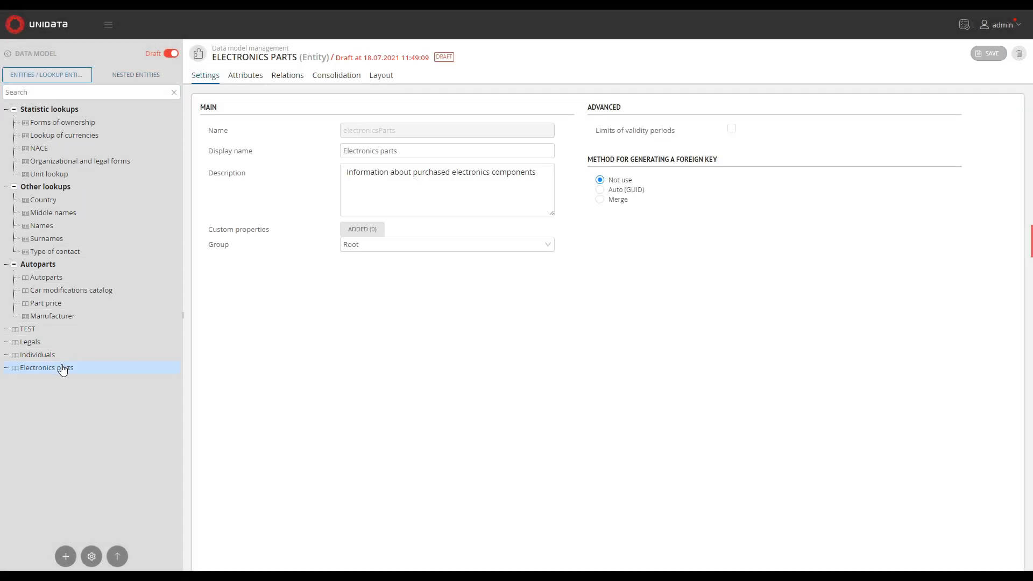
{"action": "left_click", "coordinate": [246, 75]}
{"action": "left_click", "coordinate": [304, 150]}
{"action": "left_click", "coordinate": [314, 181]}
{"action": "left_click", "coordinate": [588, 185]}
{"action": "left_click", "coordinate": [586, 203]}
Name the complex attribute partProfile with display name Part profile and save the entity
{"action": "left_click", "coordinate": [577, 137]}
{"action": "left_click_drag", "start_coordinate": [418, 270], "coordinate": [409, 175]}
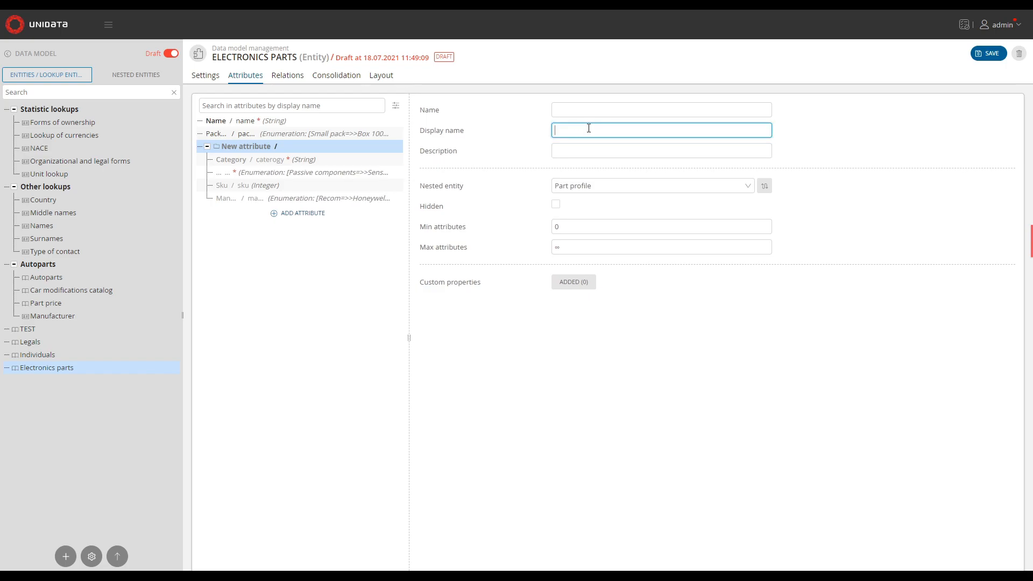
{"action": "type", "text": "Part profile"}
{"action": "left_click", "coordinate": [619, 110]}
{"action": "type", "text": "partProfile"}
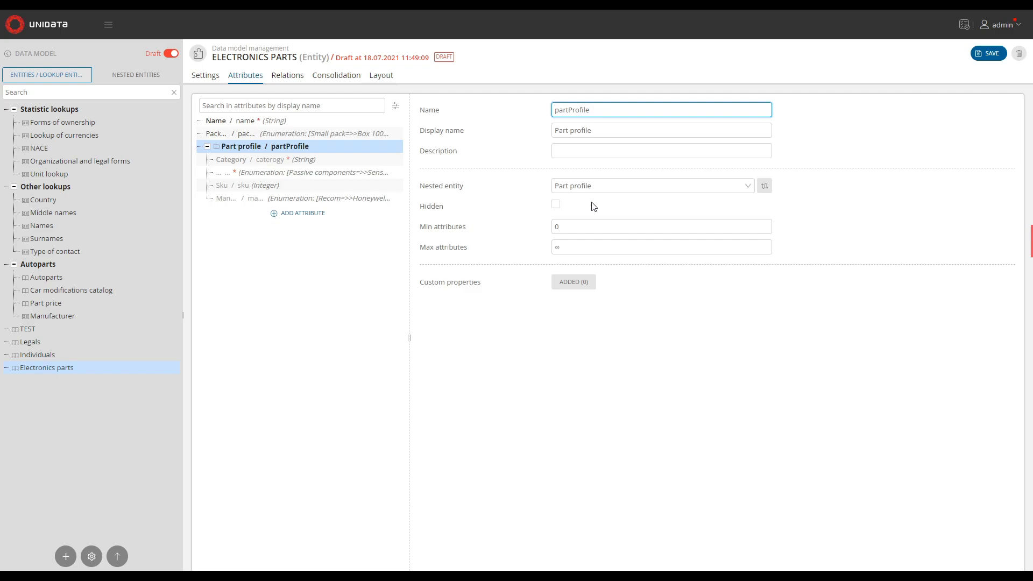
{"action": "left_click", "coordinate": [989, 53]}
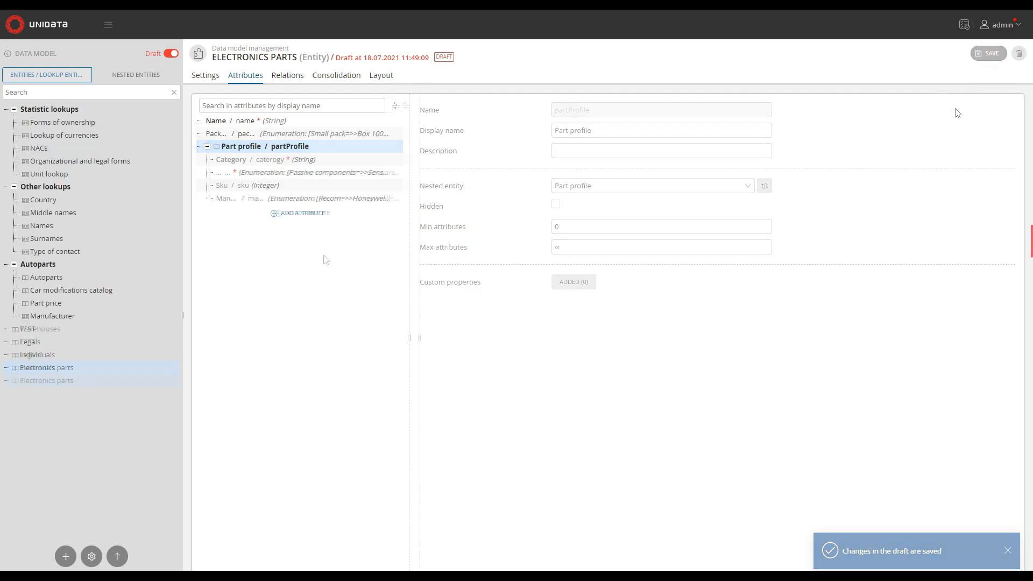
Add a References relation named warehouse, display name Warehouse, linked to the Warehouses entity
{"action": "left_click", "coordinate": [289, 77]}
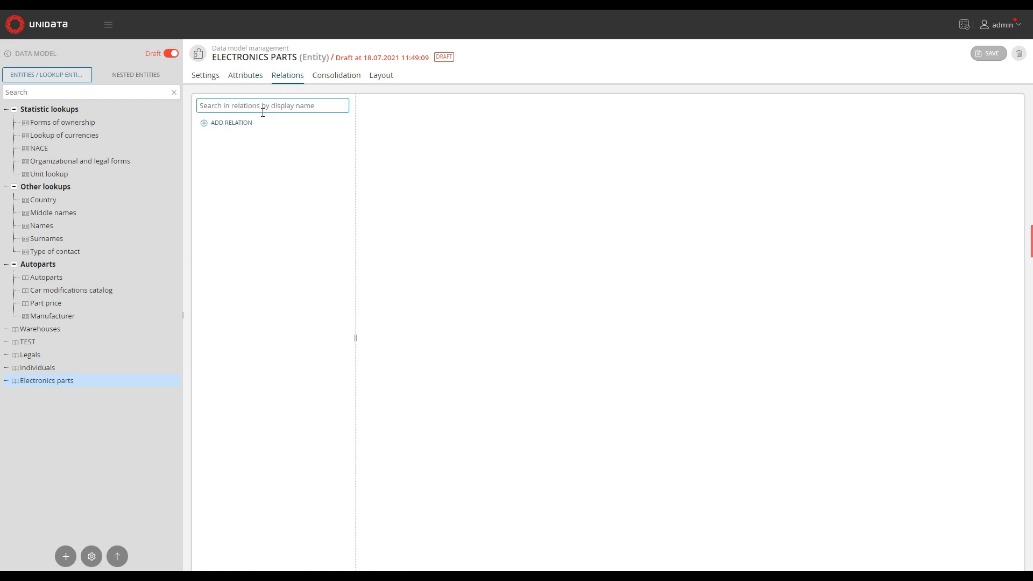
{"action": "left_click", "coordinate": [245, 123]}
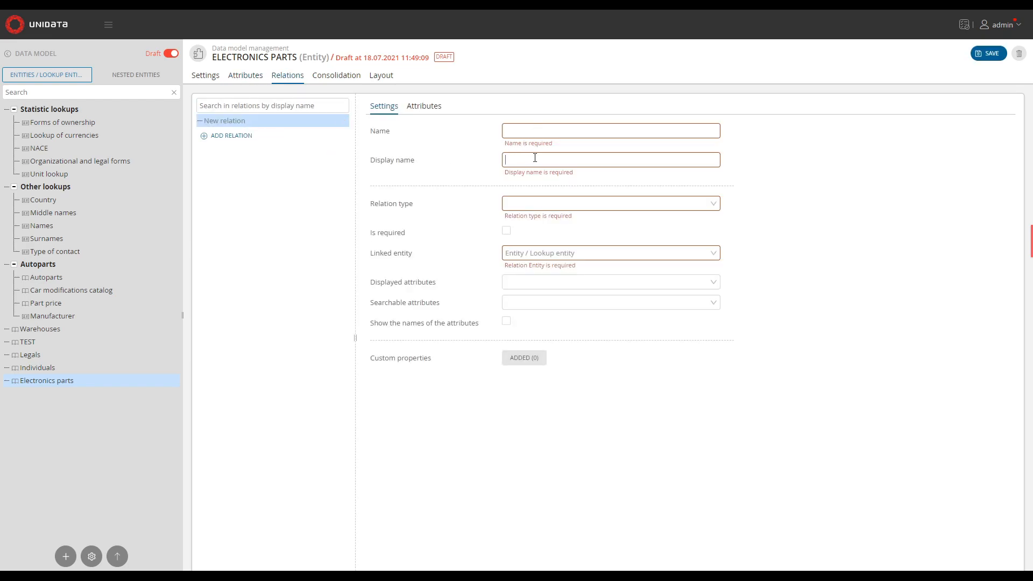
{"action": "type", "text": "Warehouse"}
{"action": "left_click", "coordinate": [551, 133]}
{"action": "type", "text": "wa"}
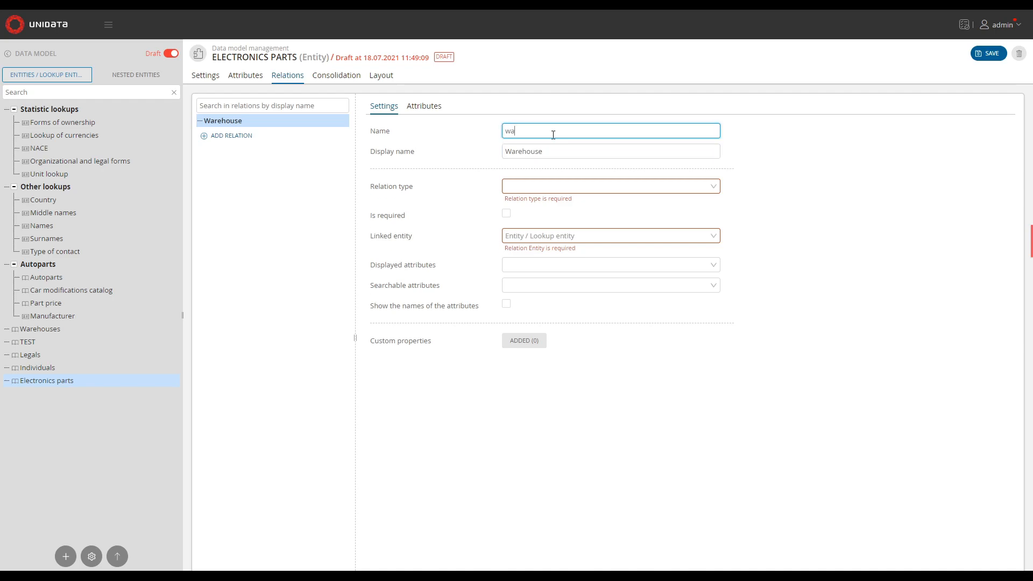
{"action": "type", "text": "rehouse"}
{"action": "left_click", "coordinate": [547, 186]}
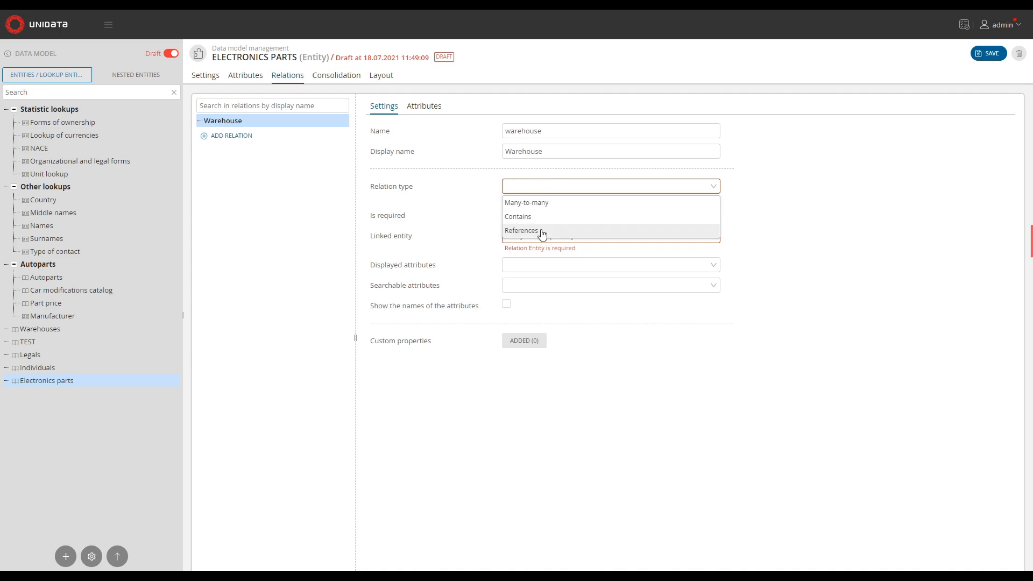
{"action": "left_click", "coordinate": [542, 231]}
{"action": "left_click", "coordinate": [561, 229]}
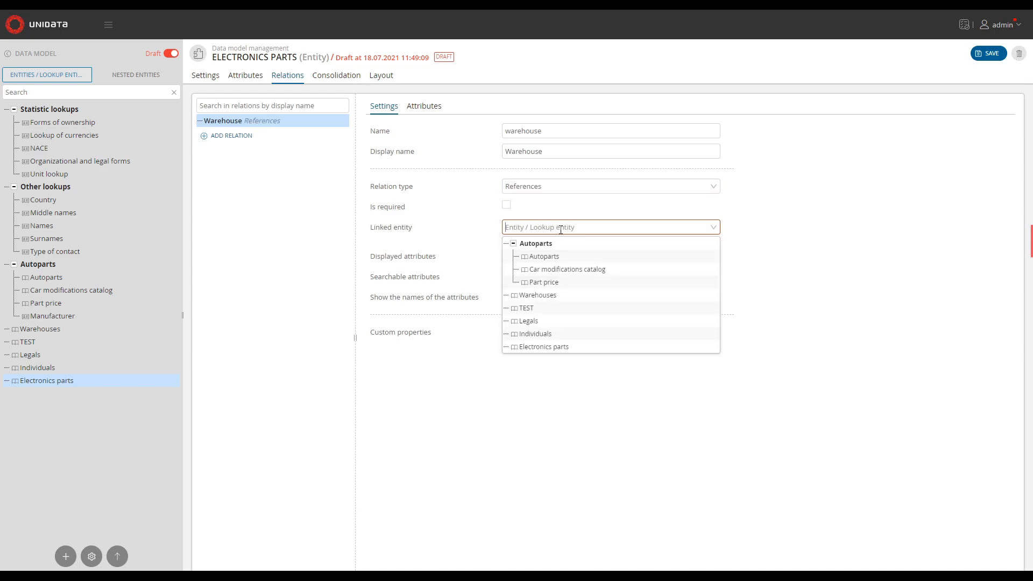
{"action": "left_click", "coordinate": [555, 297]}
Set the relation's displayed attributes to Manufacture owner, Address, Logistic rate and searchable ones to Address, Logistic rate; save
{"action": "left_click", "coordinate": [574, 248]}
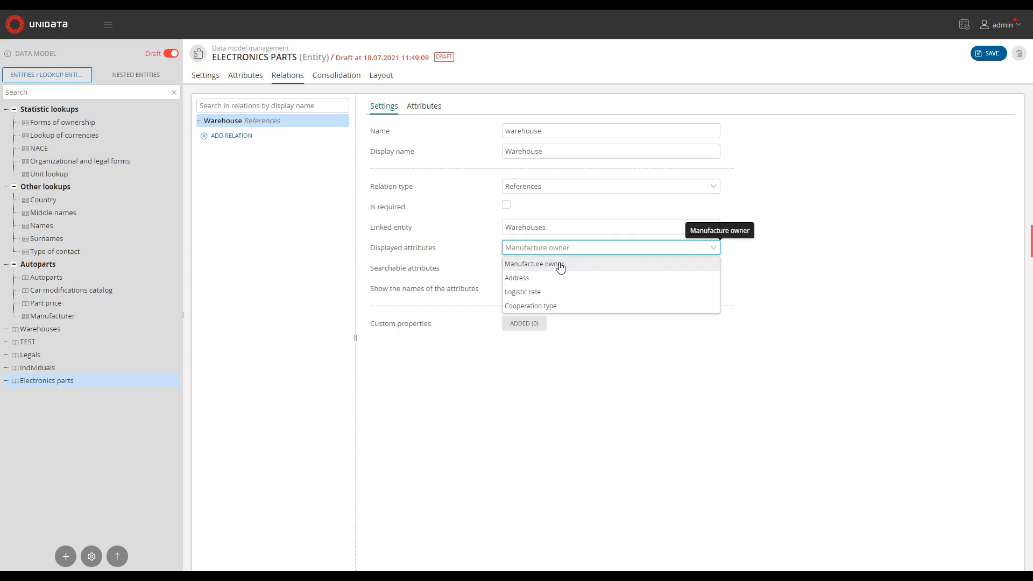
{"action": "left_click", "coordinate": [557, 264]}
{"action": "left_click", "coordinate": [549, 277]}
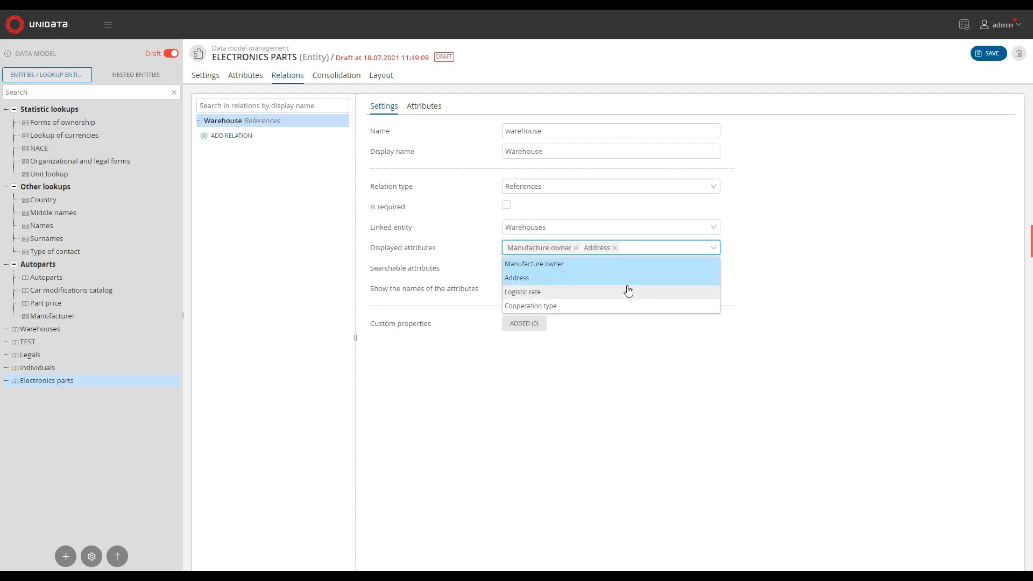
{"action": "left_click", "coordinate": [624, 292]}
{"action": "left_click", "coordinate": [822, 293]}
{"action": "left_click", "coordinate": [560, 270]}
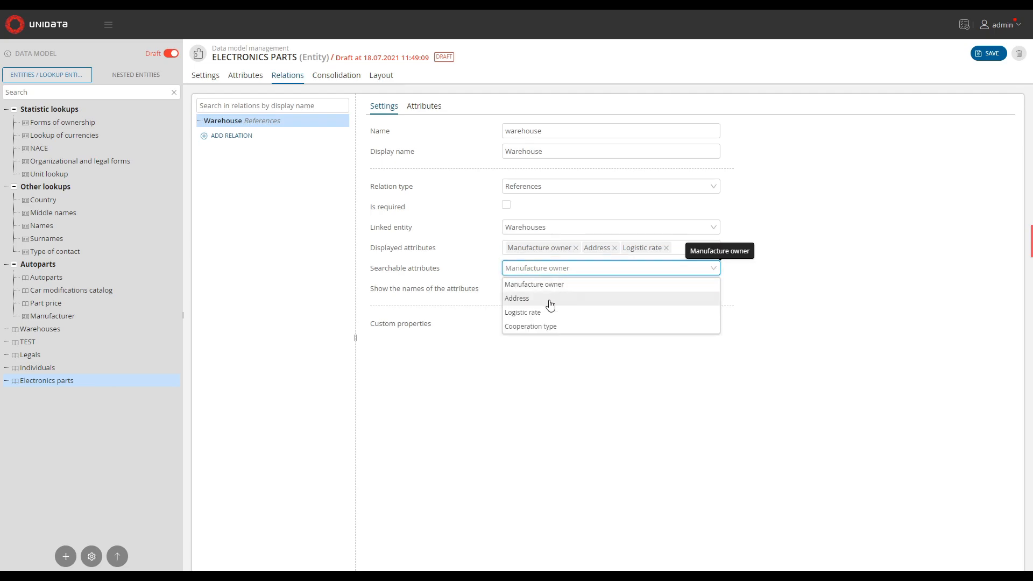
{"action": "left_click", "coordinate": [549, 299]}
{"action": "left_click", "coordinate": [552, 313]}
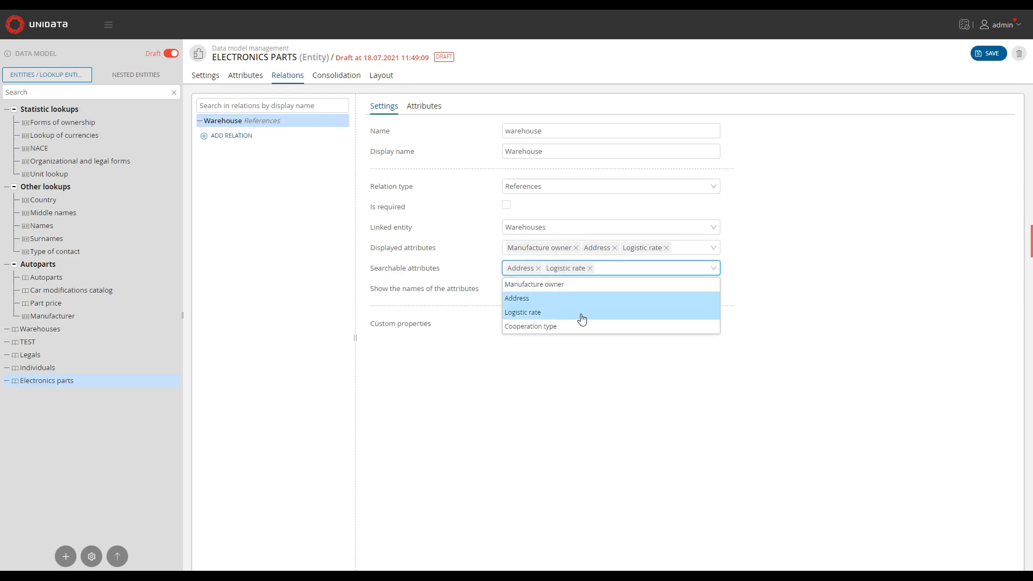
{"action": "left_click", "coordinate": [782, 286]}
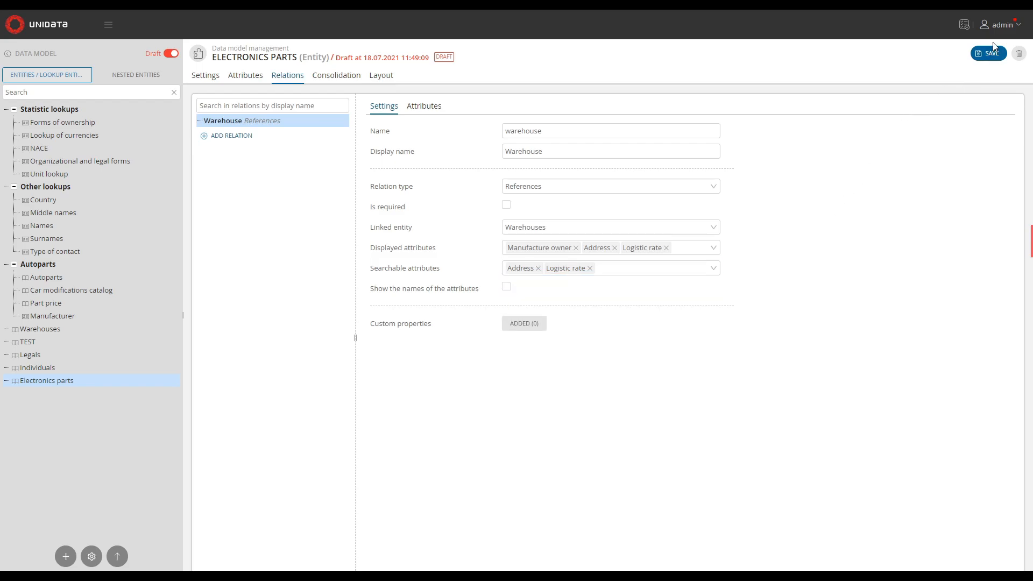
{"action": "left_click", "coordinate": [986, 63]}
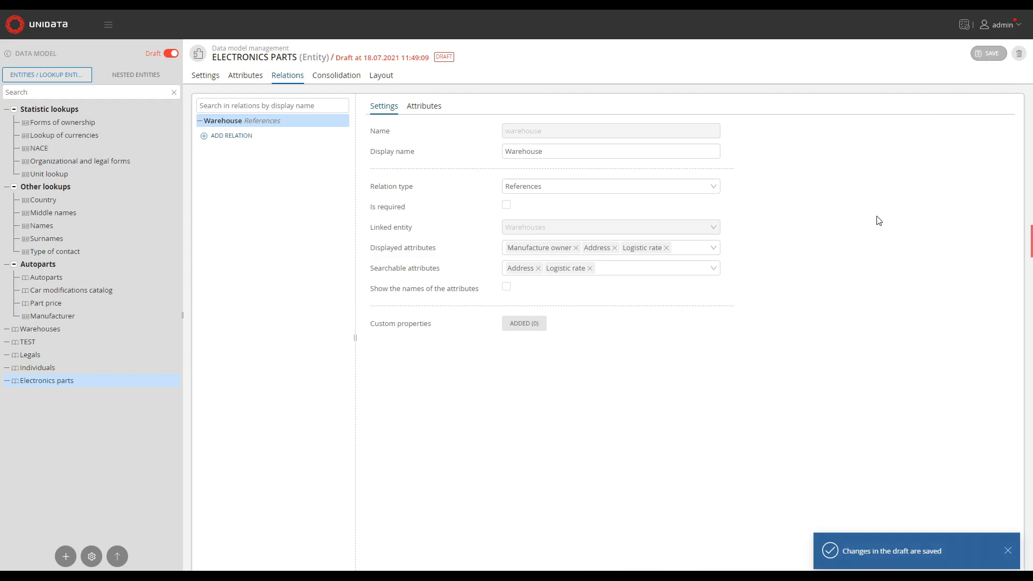
Enable consolidation by sources and set the egrul weight to 80 and the legacy_portal weight to 40
{"action": "left_click", "coordinate": [325, 81]}
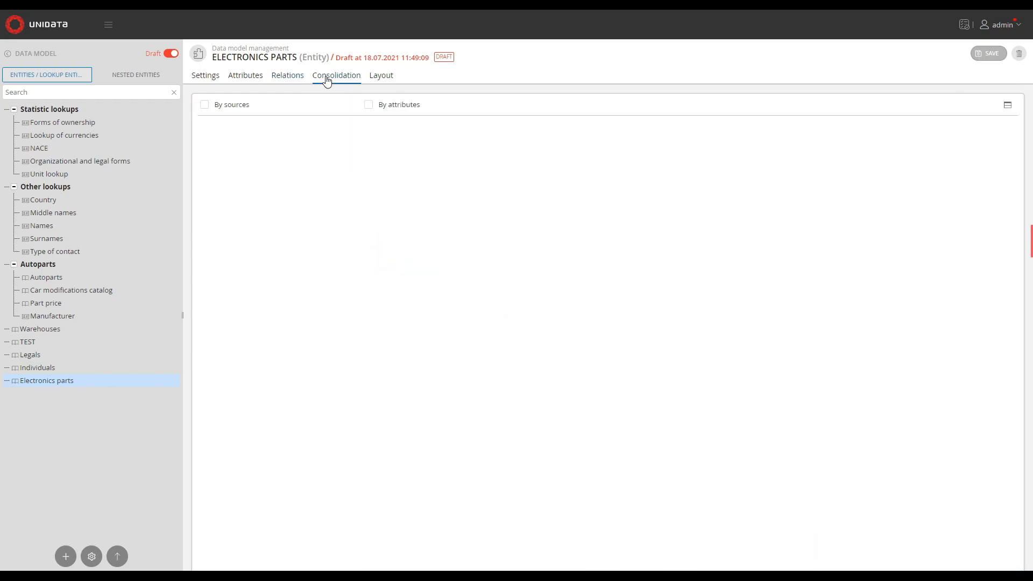
{"action": "left_click", "coordinate": [204, 105]}
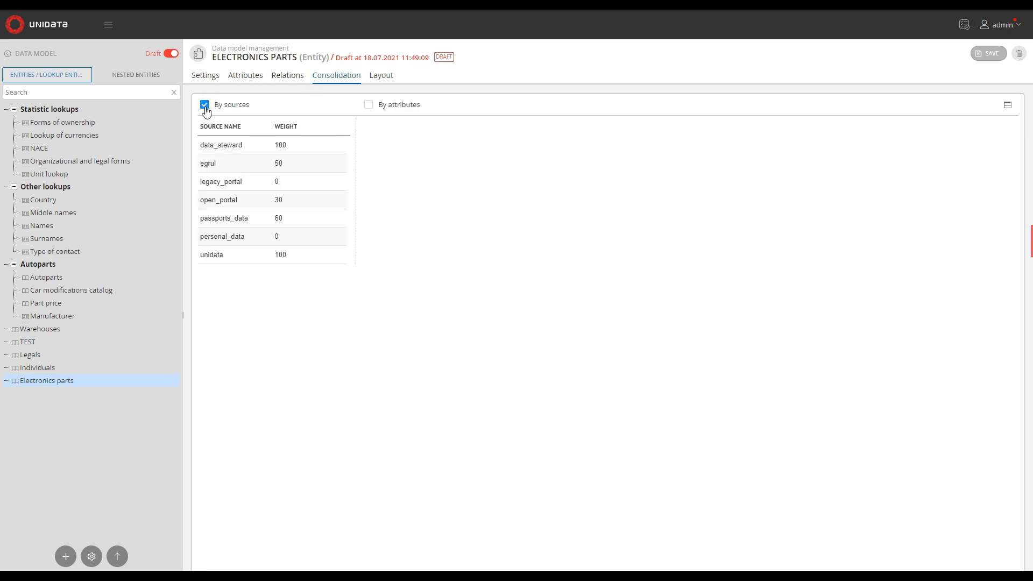
{"action": "left_click", "coordinate": [291, 165]}
{"action": "double_click", "coordinate": [292, 165]}
{"action": "type", "text": "8"}
{"action": "left_click", "coordinate": [415, 203]}
{"action": "left_click", "coordinate": [290, 182]}
{"action": "double_click", "coordinate": [280, 181]}
{"action": "type", "text": "10"}
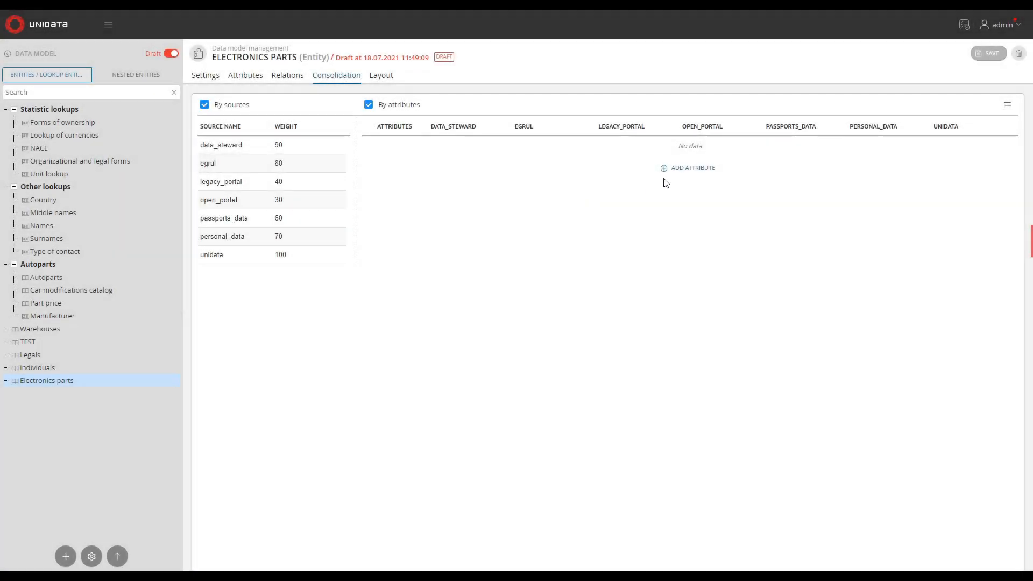
Enable consolidation by attributes, add the Name attribute and set its legacy_portal weight to 40
{"action": "left_click", "coordinate": [693, 169]}
{"action": "left_click", "coordinate": [700, 182]}
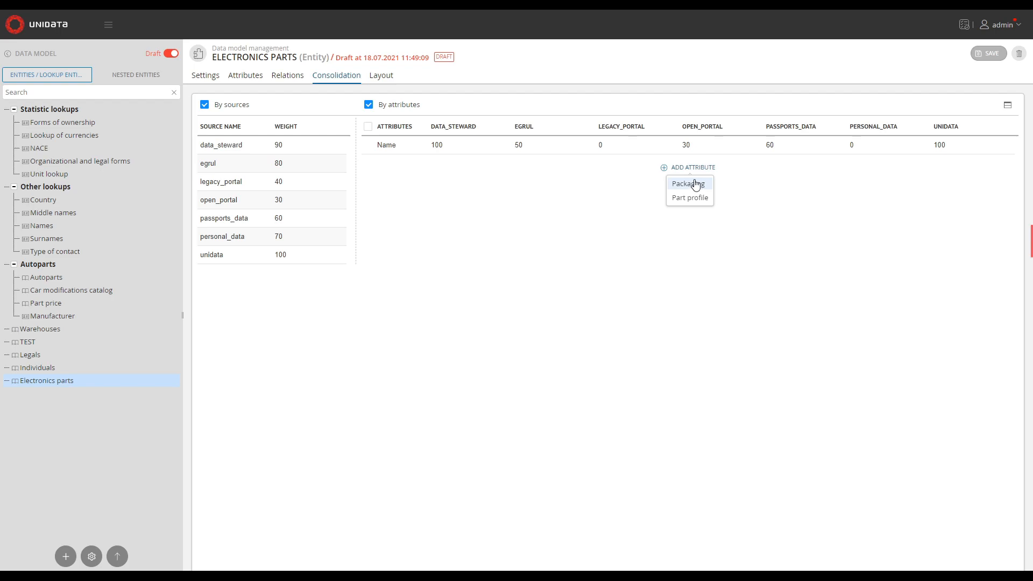
{"action": "left_click", "coordinate": [542, 185]}
{"action": "left_click", "coordinate": [615, 143]}
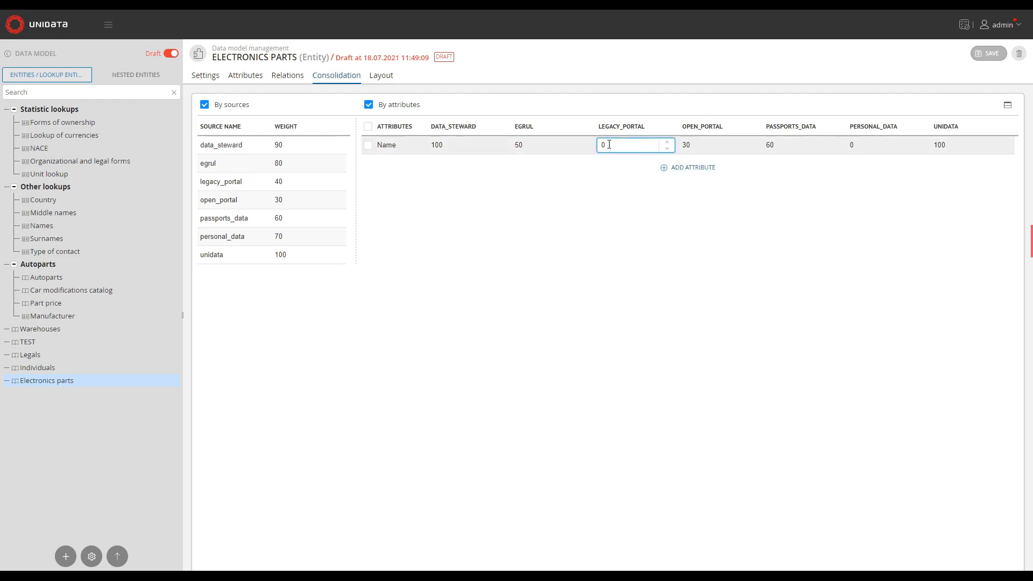
{"action": "type", "text": "40"}
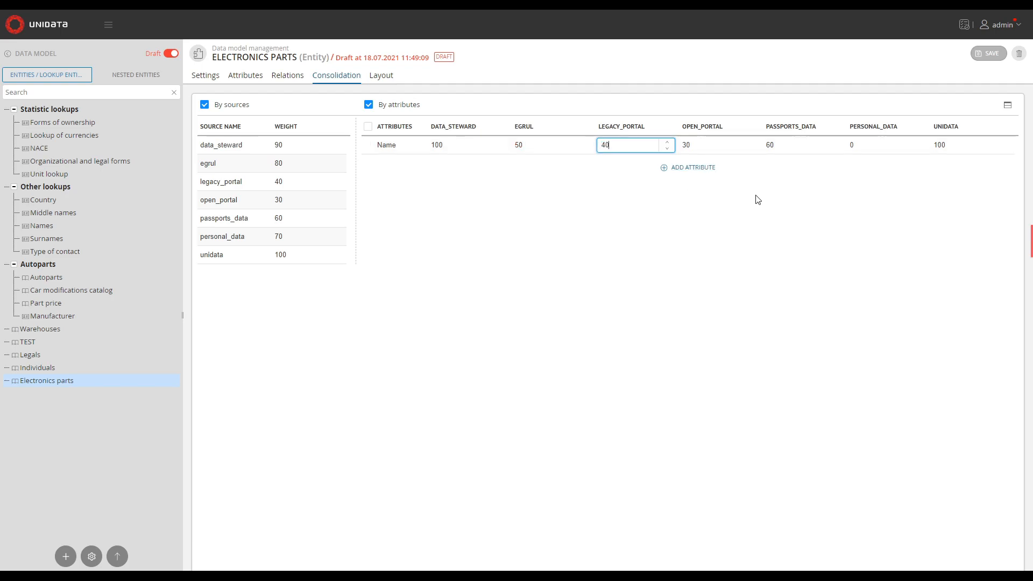
{"action": "left_click", "coordinate": [783, 214]}
{"action": "left_click", "coordinate": [450, 145]}
In the layout, move the partProfile block below the default group and set label position to Top
{"action": "left_click", "coordinate": [381, 75]}
{"action": "left_click_drag", "start_coordinate": [211, 109], "coordinate": [211, 275]}
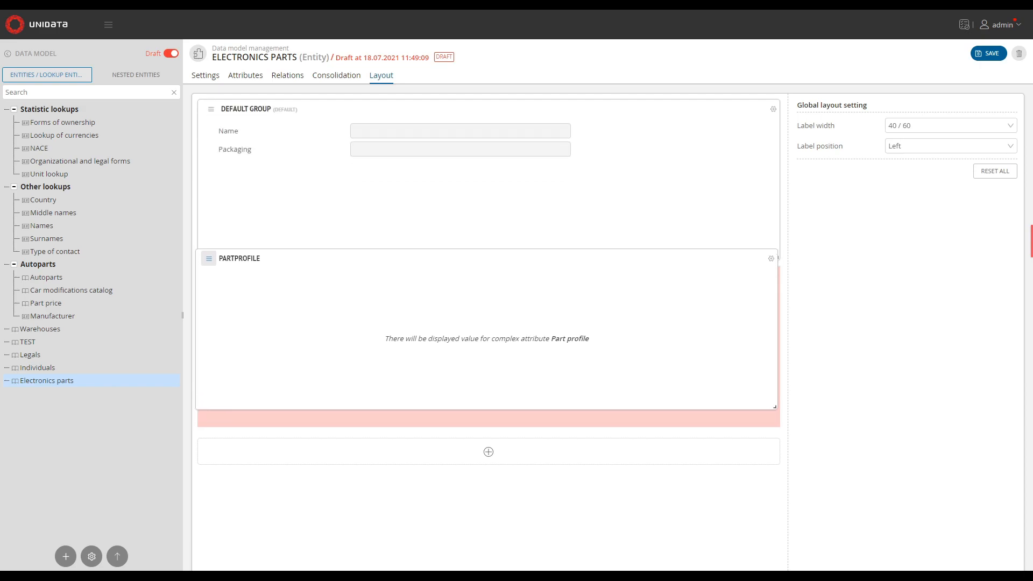
{"action": "left_click", "coordinate": [951, 146]}
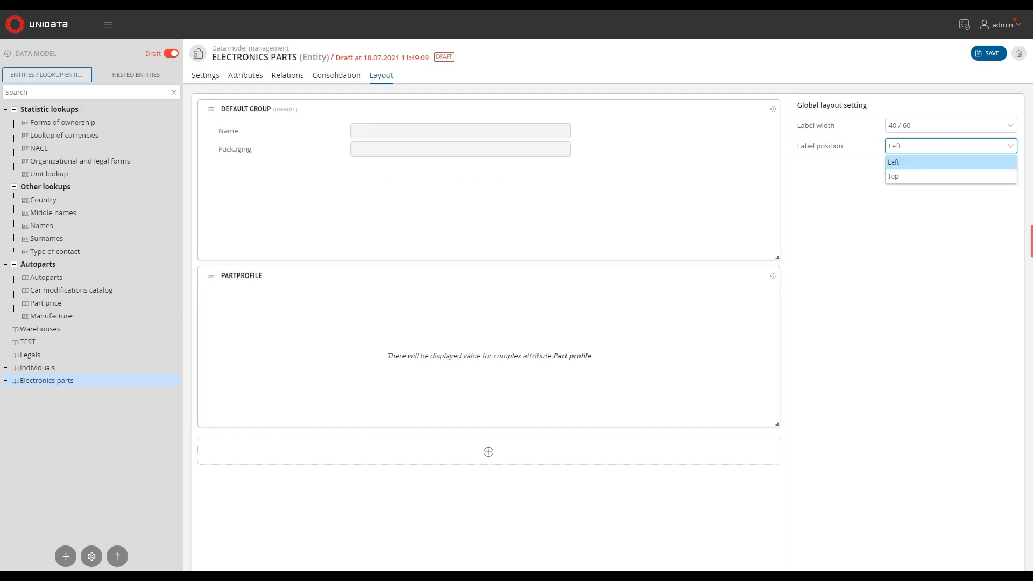
{"action": "left_click", "coordinate": [950, 177]}
Rename the default layout group to COMMON ATTRIBUTES
{"action": "left_click", "coordinate": [345, 110]}
{"action": "key", "text": "ctrl+a"}
{"action": "type", "text": "COMMON ATTRIBUTES"}
{"action": "key", "text": "Return"}
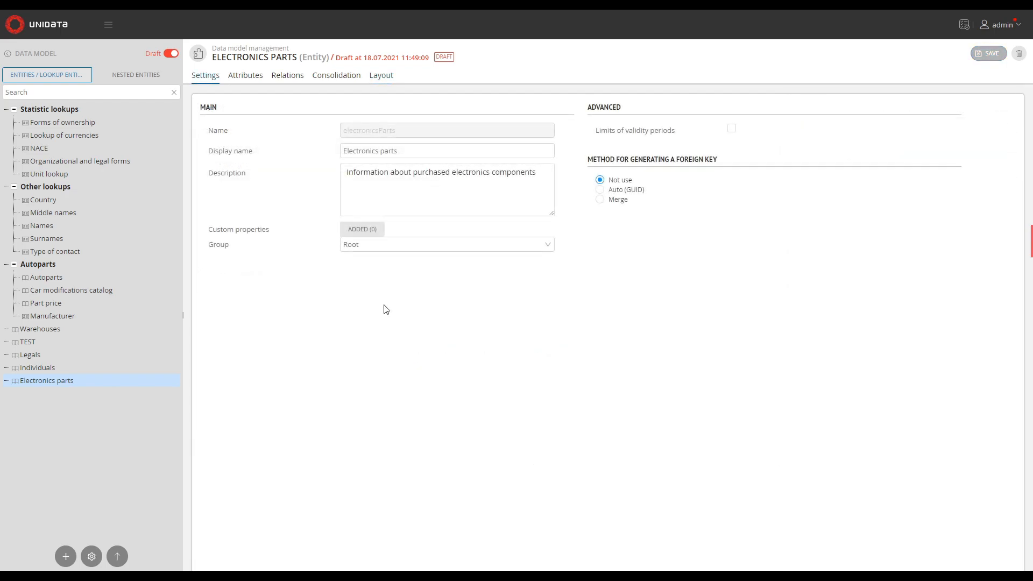
Publish the data model draft using hard publishing
{"action": "left_click", "coordinate": [117, 554]}
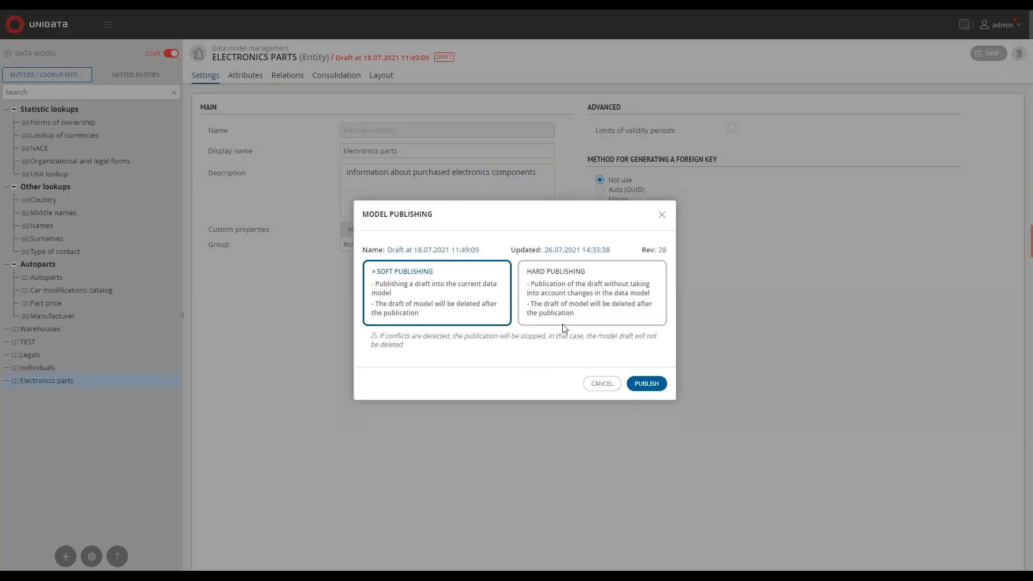
{"action": "left_click", "coordinate": [575, 318]}
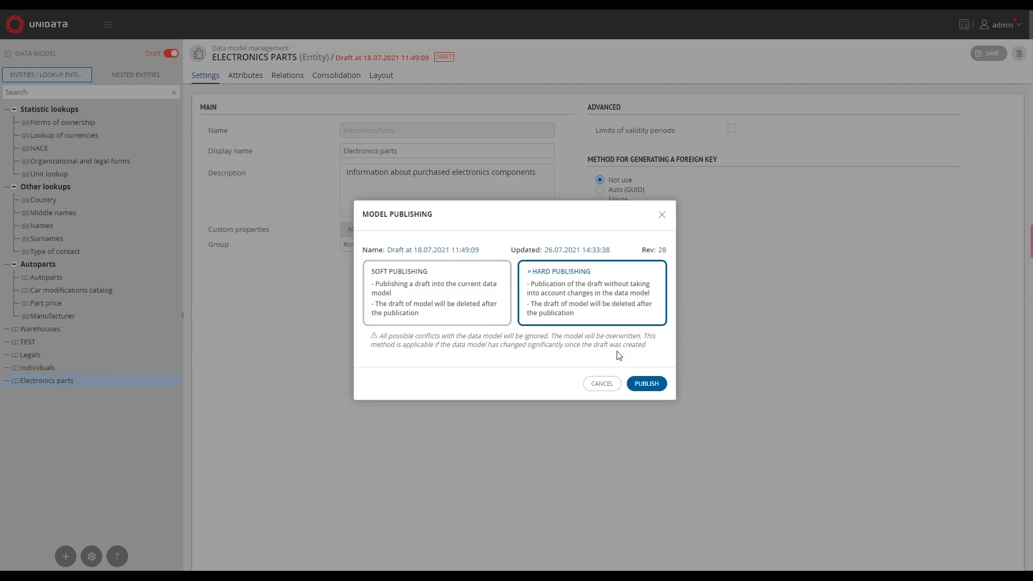
{"action": "left_click", "coordinate": [648, 385]}
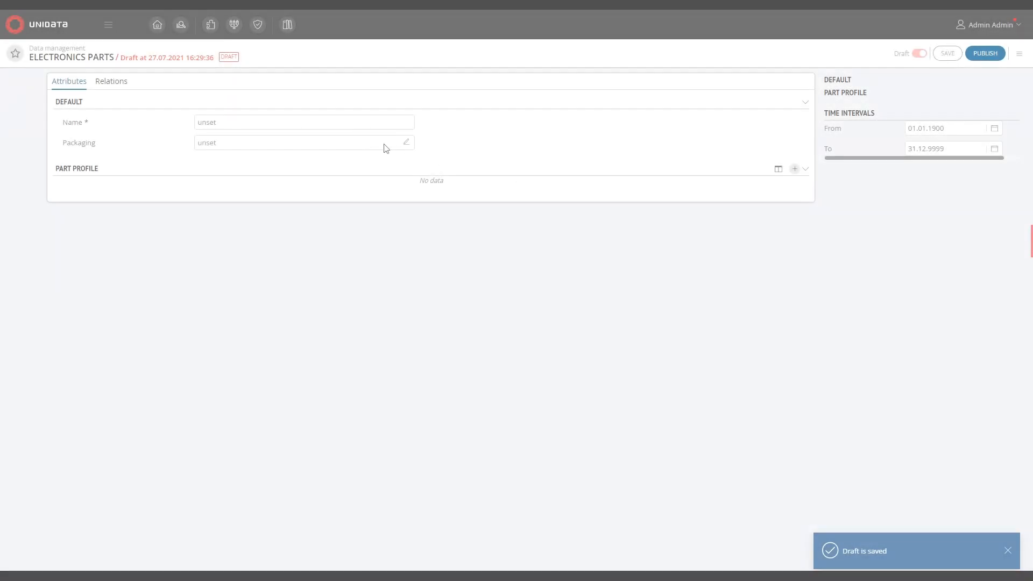
Fill in a new Electronics parts record with name Vishay SSB44-E3/52T and packaging Box 100 pcs
{"action": "left_click", "coordinate": [246, 121]}
{"action": "type", "text": "Vishay SSB44-E3/52T"}
{"action": "left_click", "coordinate": [247, 143]}
{"action": "left_click", "coordinate": [226, 188]}
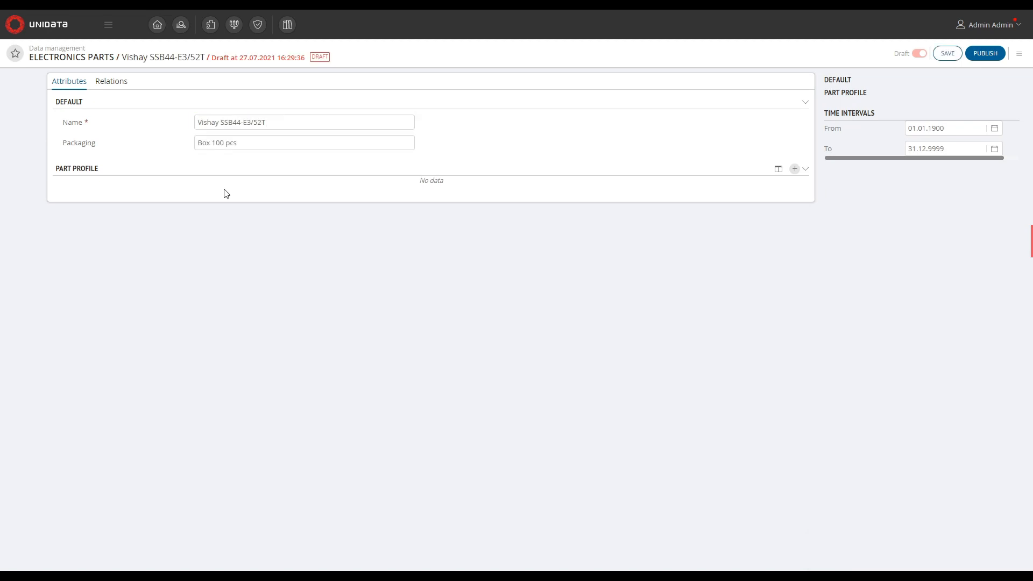
Add a Part profile entry to the record with category Chipset
{"action": "left_click", "coordinate": [794, 170]}
{"action": "left_click", "coordinate": [516, 183]}
{"action": "type", "text": "Ch"}
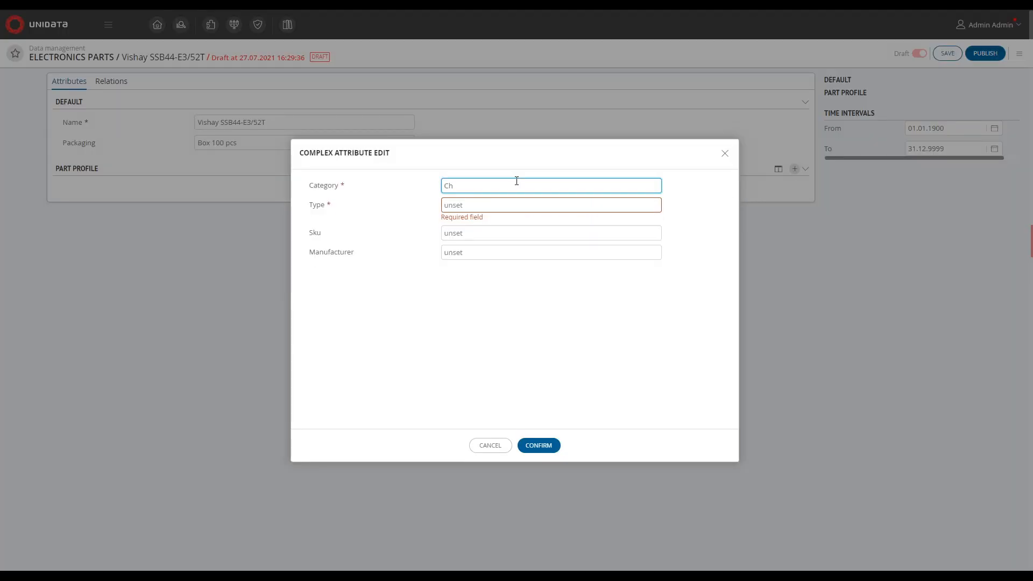
{"action": "type", "text": "ip"}
{"action": "type", "text": "set"}
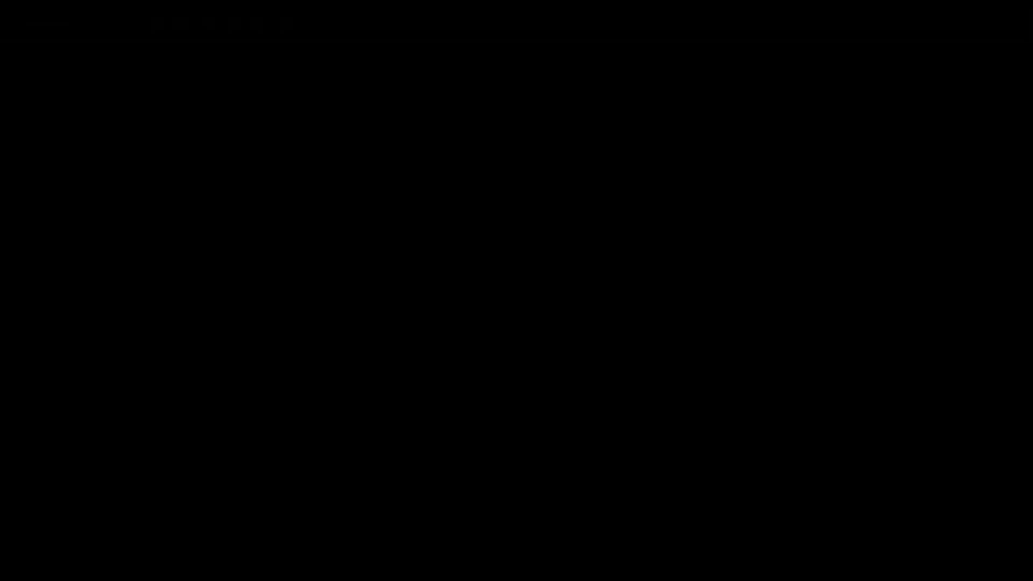